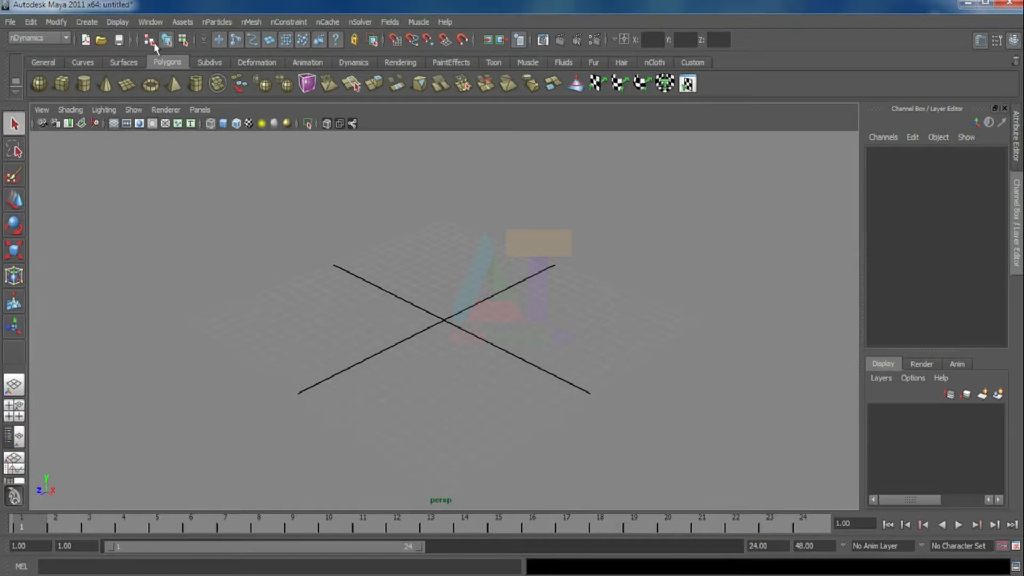
# - Check that the Time Slider playback speed is set to Play every frame and save the preferences
pyautogui.click(150, 22)
pyautogui.moveTo(143, 97)
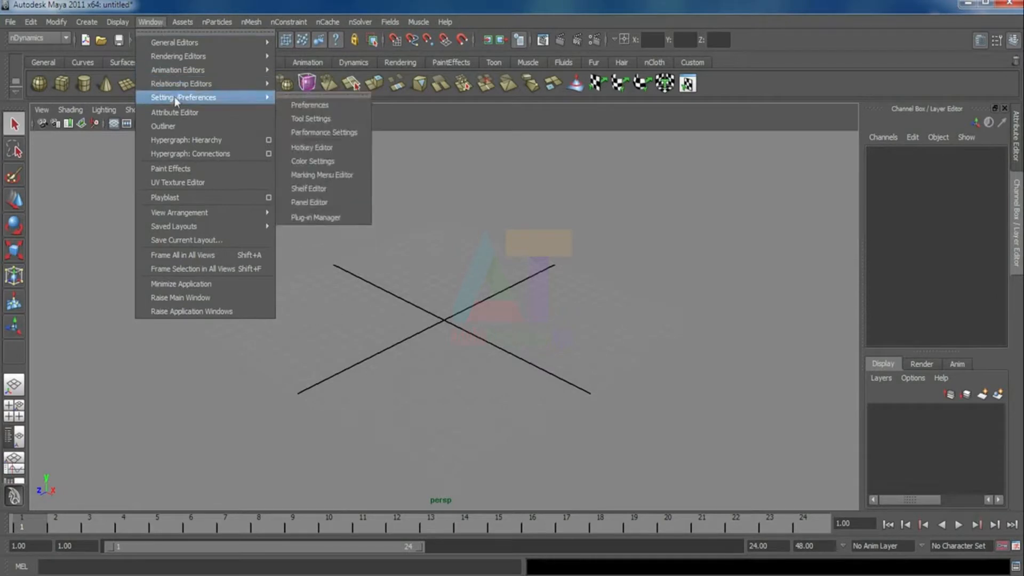
pyautogui.click(333, 105)
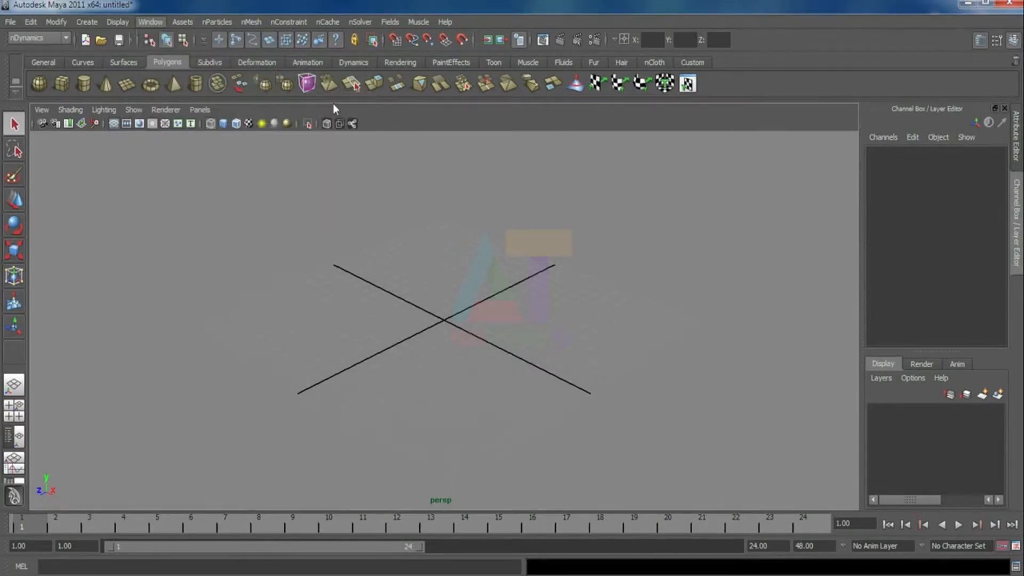
pyautogui.click(288, 335)
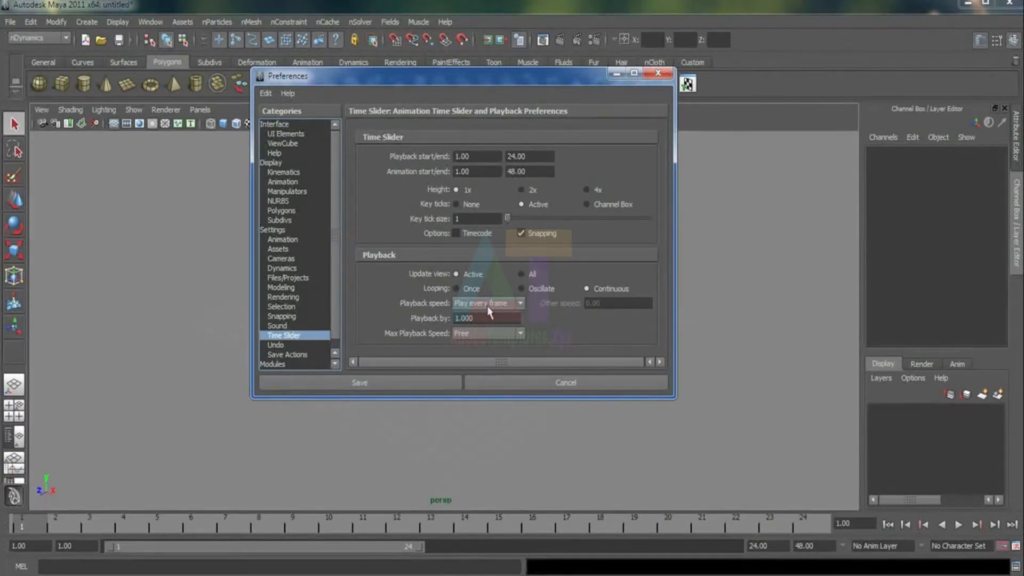
pyautogui.click(374, 382)
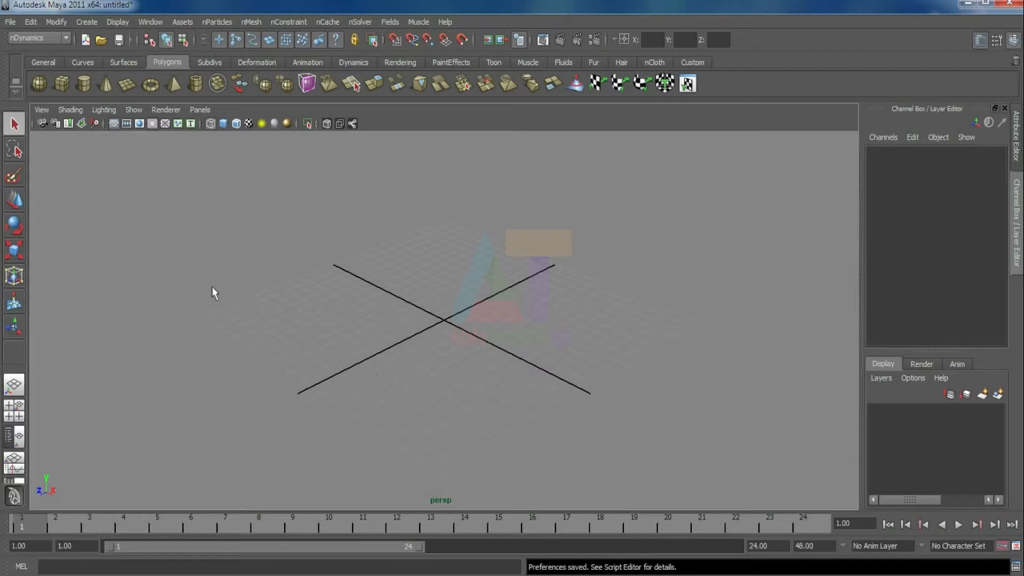
# - Create an nParticle emitter using the Cloud particle style
pyautogui.click(219, 22)
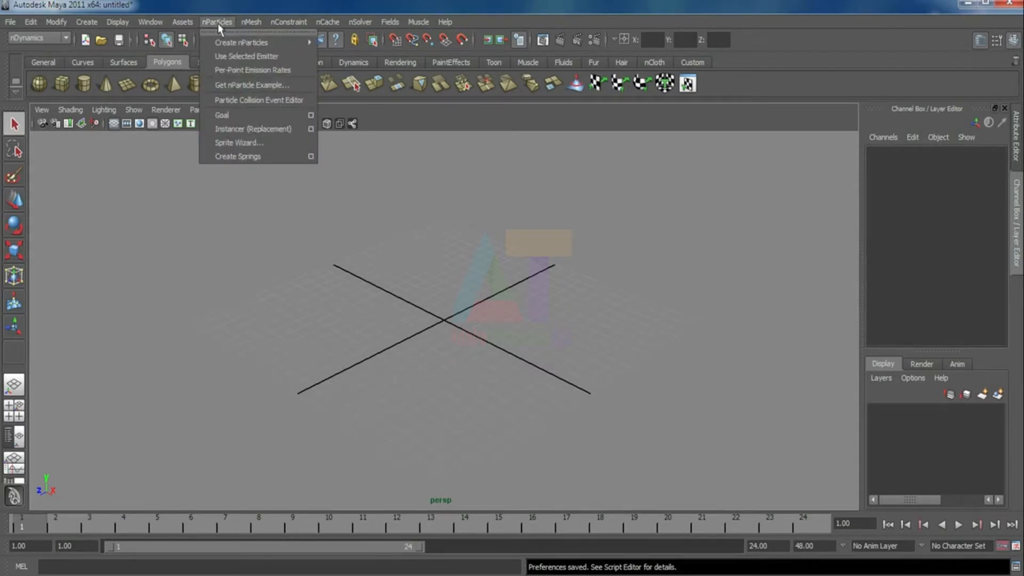
pyautogui.moveTo(219, 43)
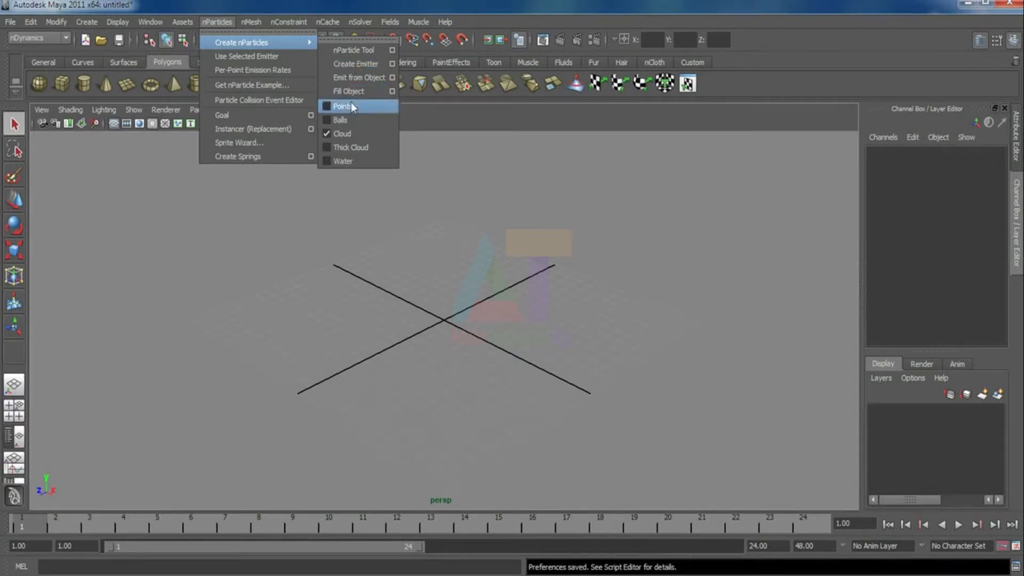
pyautogui.click(363, 65)
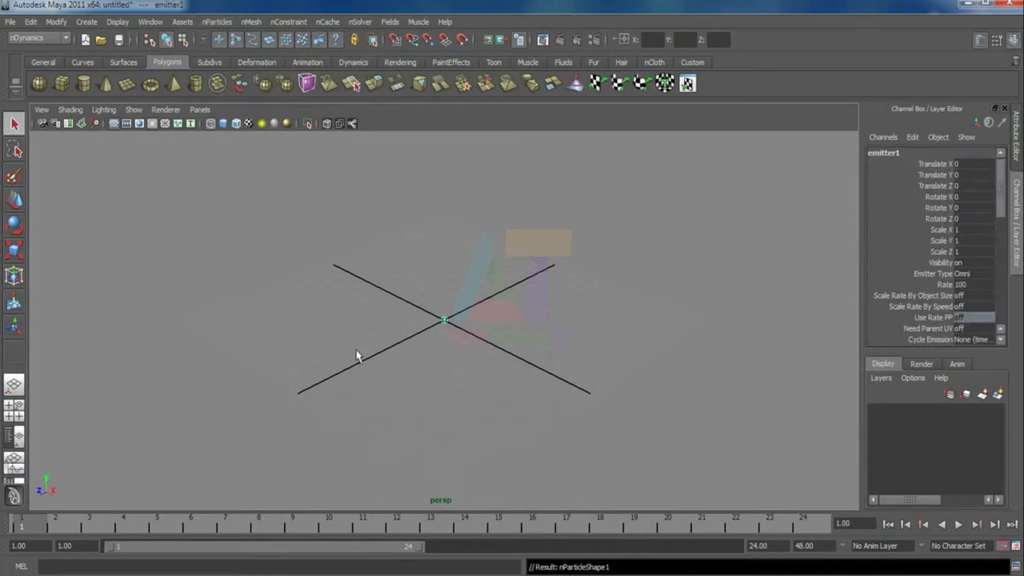
# - Show the Outliner beside the perspective view and select the emitter in it
pyautogui.click(150, 22)
pyautogui.click(91, 269)
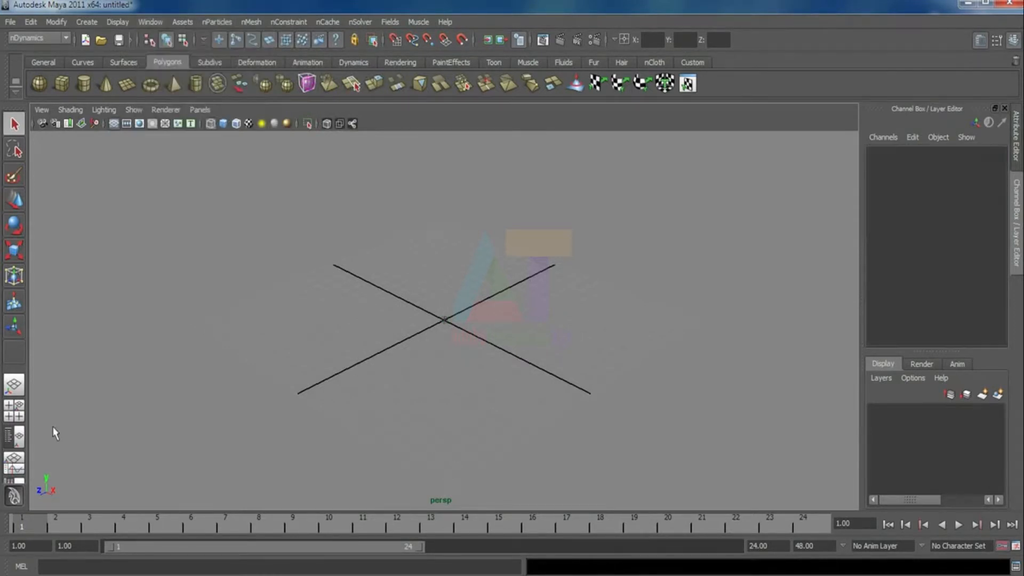
pyautogui.click(17, 440)
pyautogui.click(98, 200)
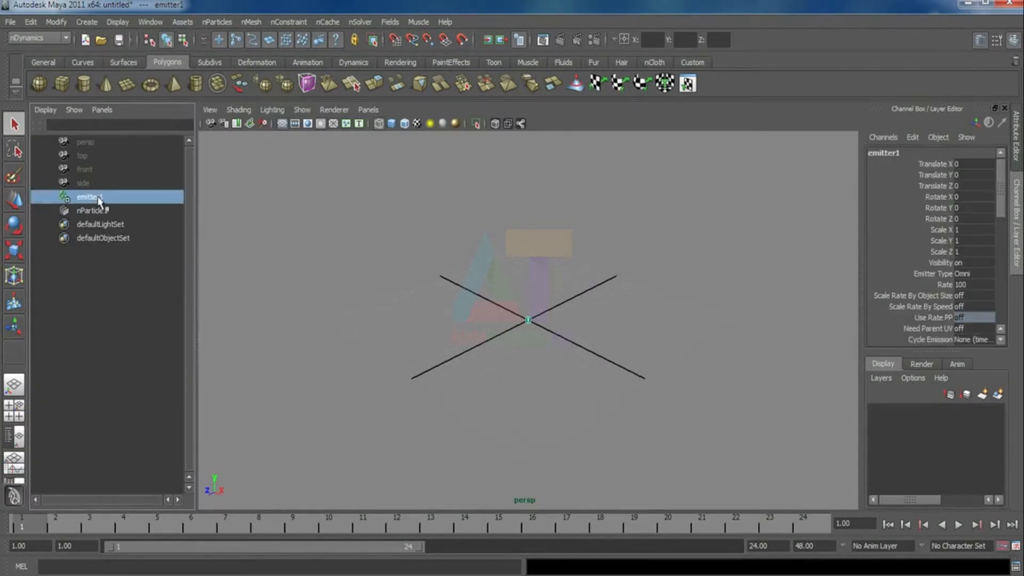
# - Delete the emitter and its nParticle object from the scene
pyautogui.click(218, 22)
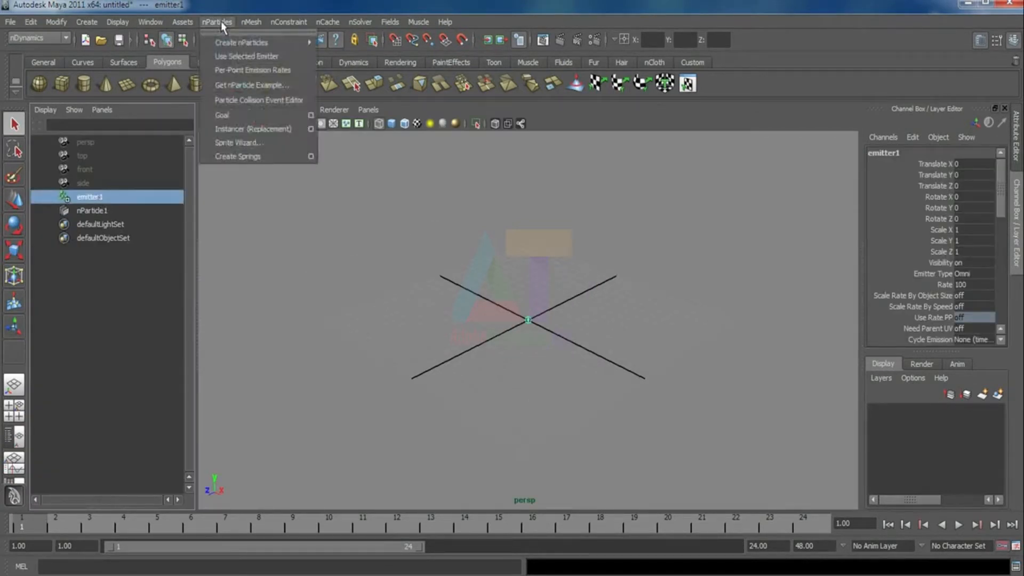
pyautogui.moveTo(243, 46)
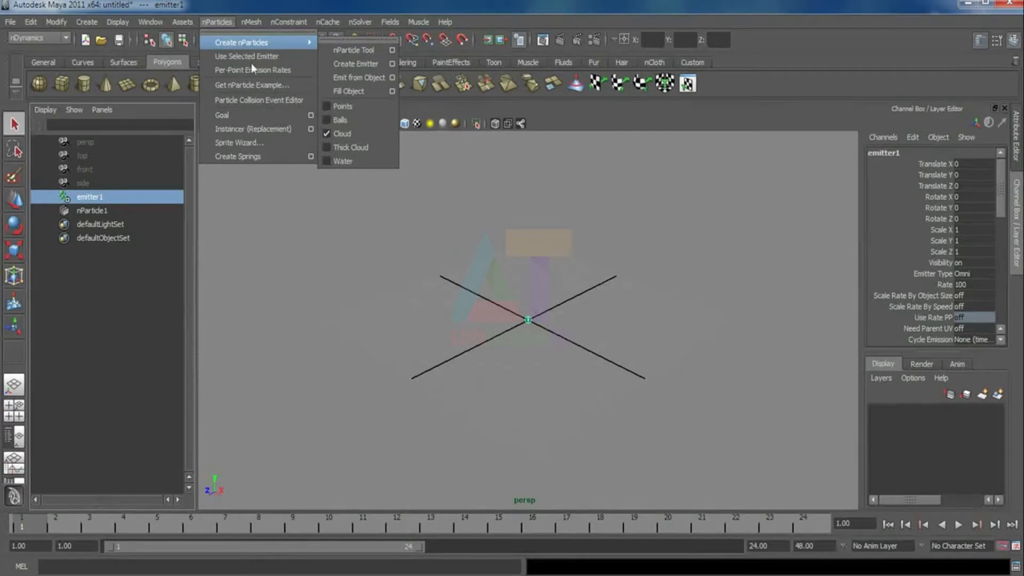
pyautogui.click(521, 374)
pyautogui.click(85, 201)
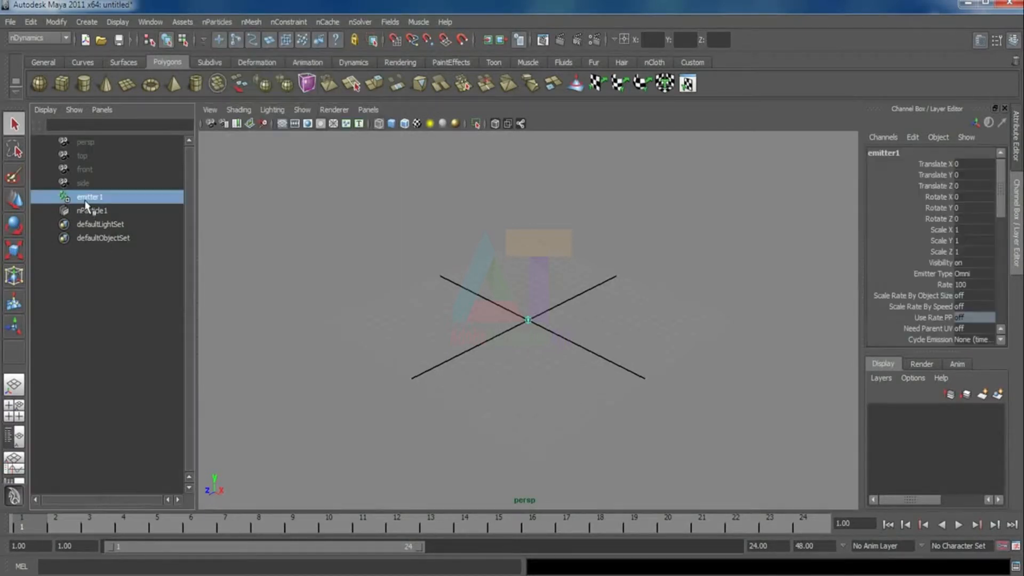
pyautogui.keyDown('shift'); pyautogui.click(88, 211); pyautogui.keyUp('shift')
pyautogui.press('Delete')
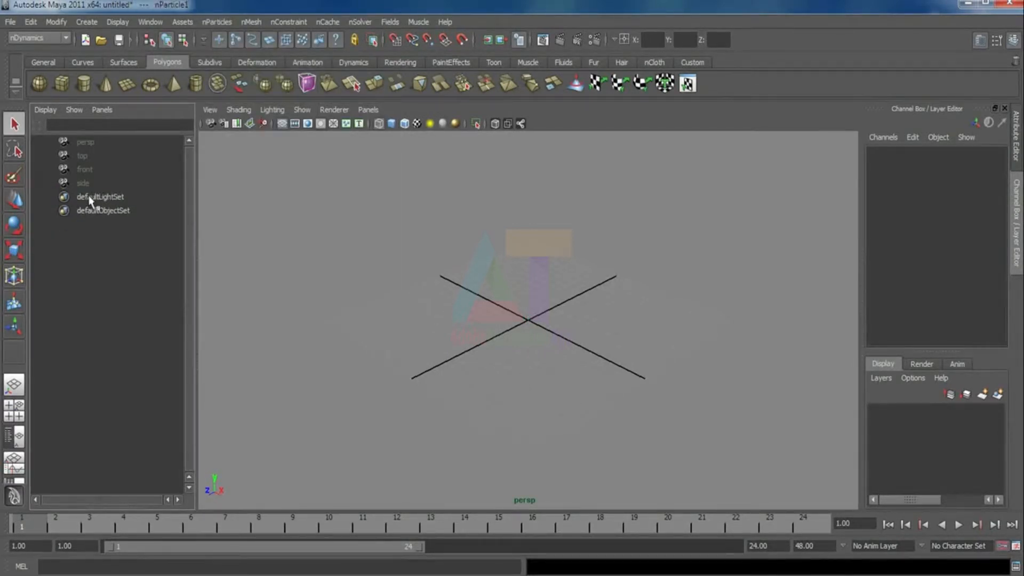
# - Choose Balls as the nParticle style and create a new emitter at the origin
pyautogui.click(251, 21)
pyautogui.moveTo(217, 22)
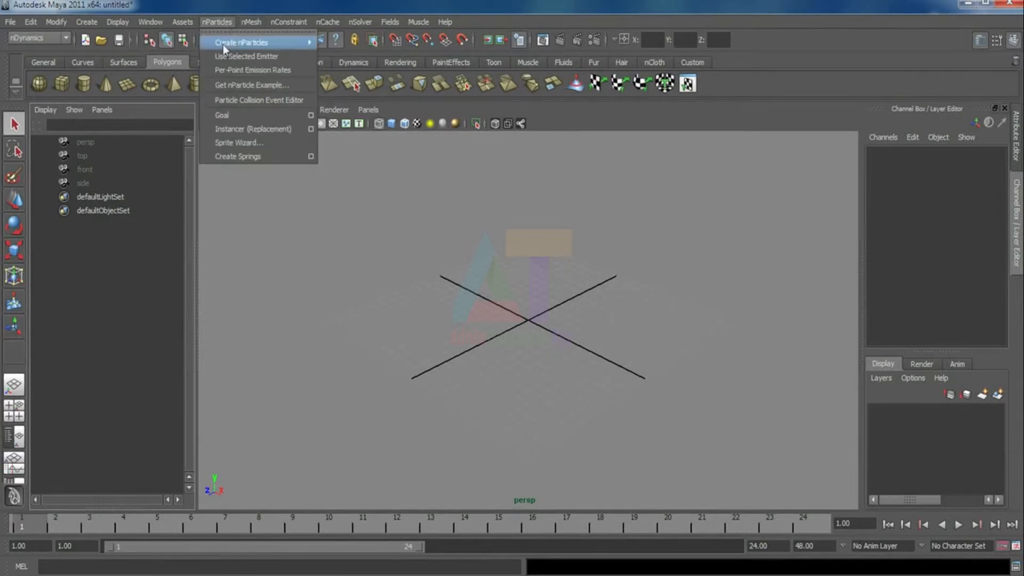
pyautogui.moveTo(223, 44)
pyautogui.click(348, 123)
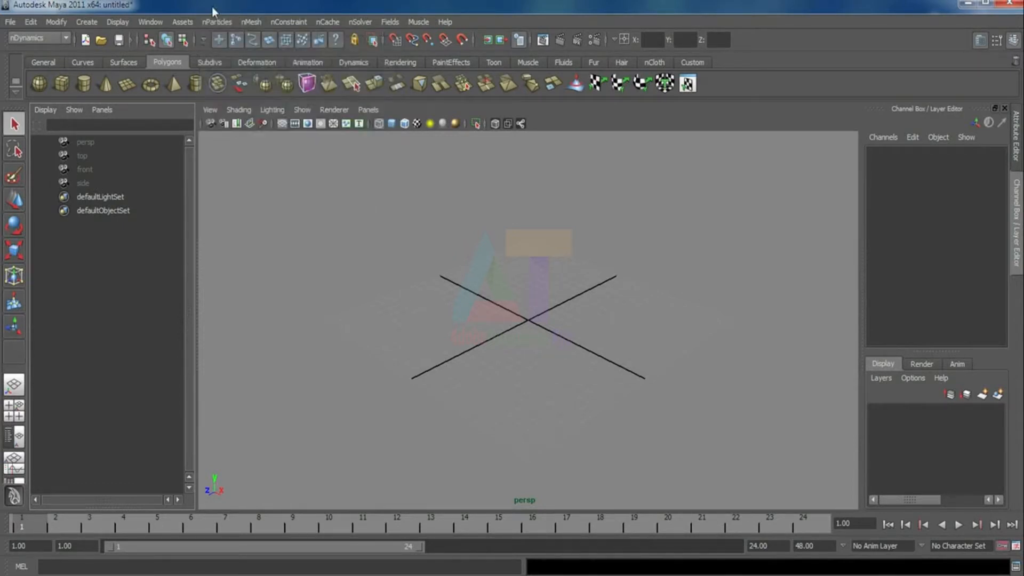
pyautogui.click(212, 21)
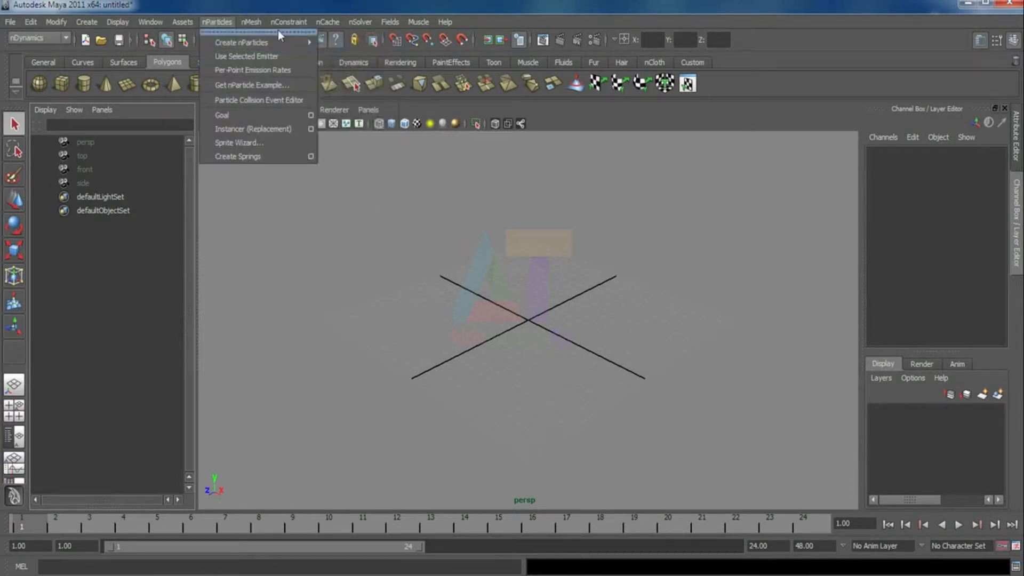
pyautogui.moveTo(277, 43)
pyautogui.click(341, 63)
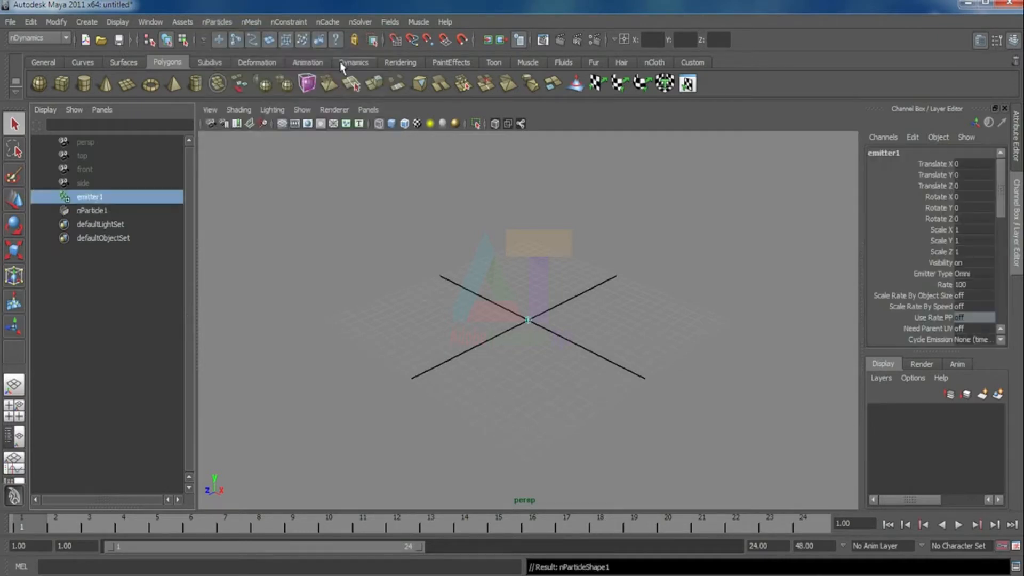
# - Play the particle emission and extend the playback range to end at frame 500
pyautogui.click(958, 528)
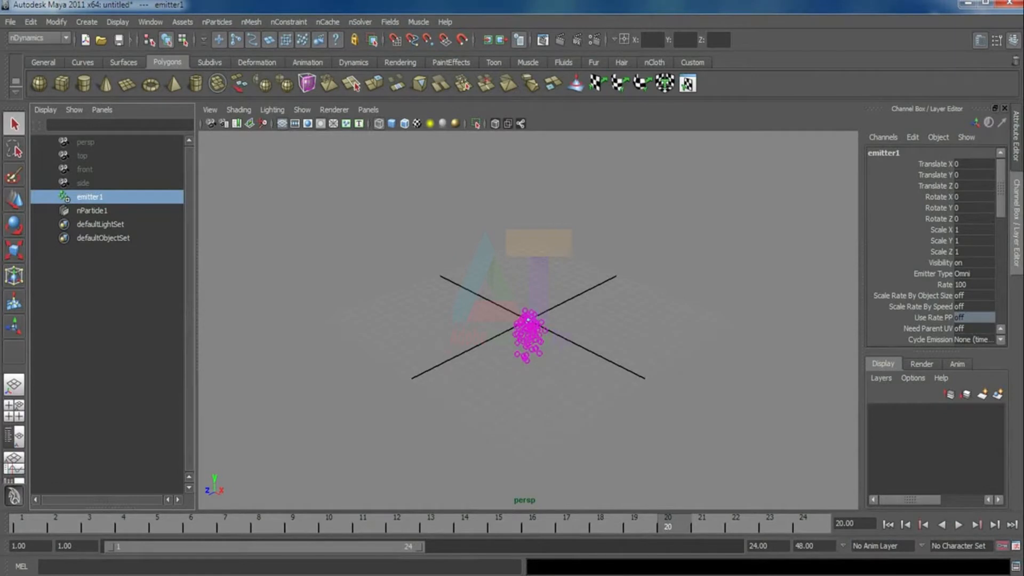
pyautogui.doubleClick(768, 545)
pyautogui.write('500')
pyautogui.press('Return')
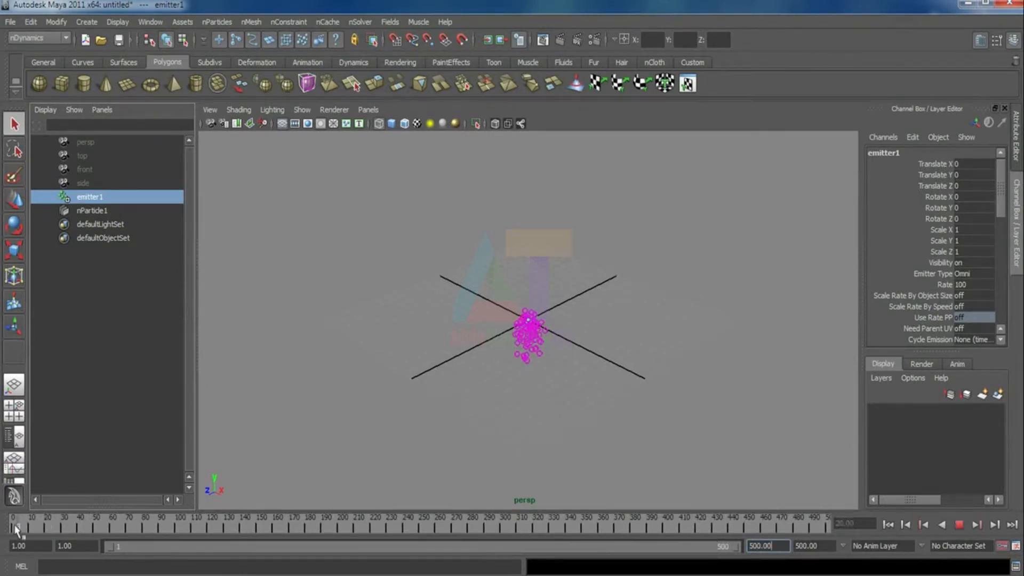
# - Play the particle simulation from the first frame with the emitter deselected, then stop it to inspect the falling balls
pyautogui.click(15, 528)
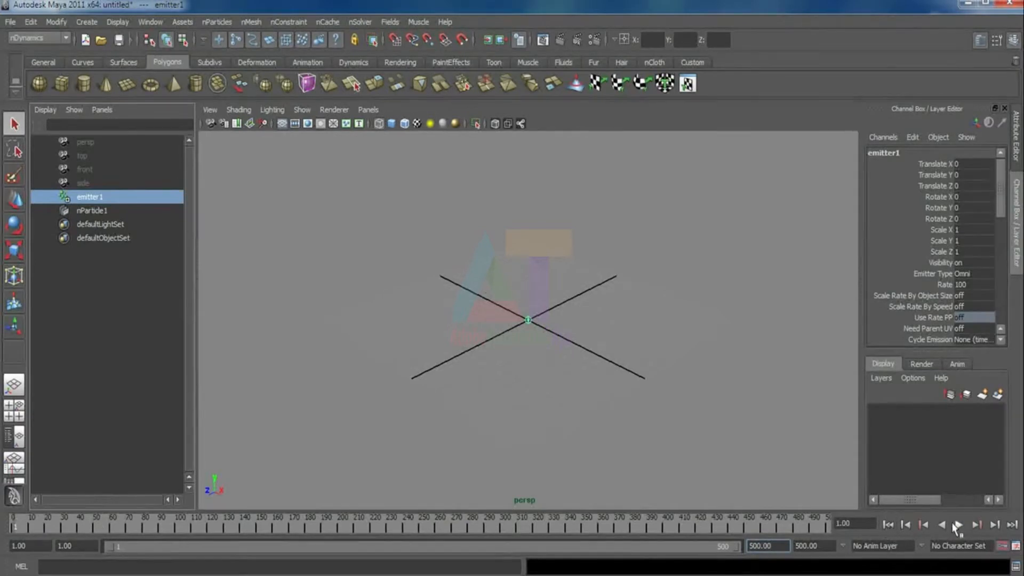
pyautogui.click(636, 315)
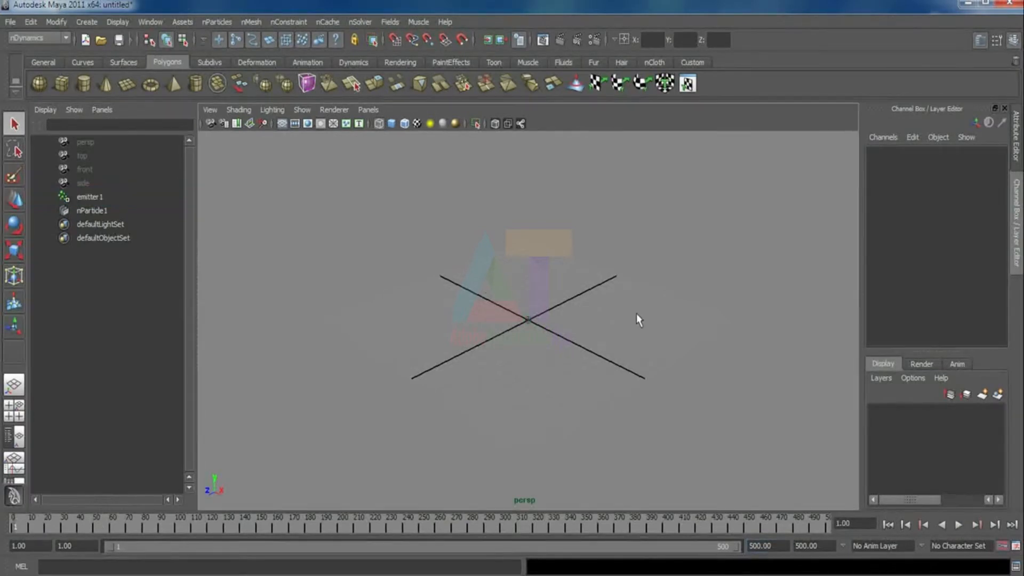
pyautogui.click(958, 525)
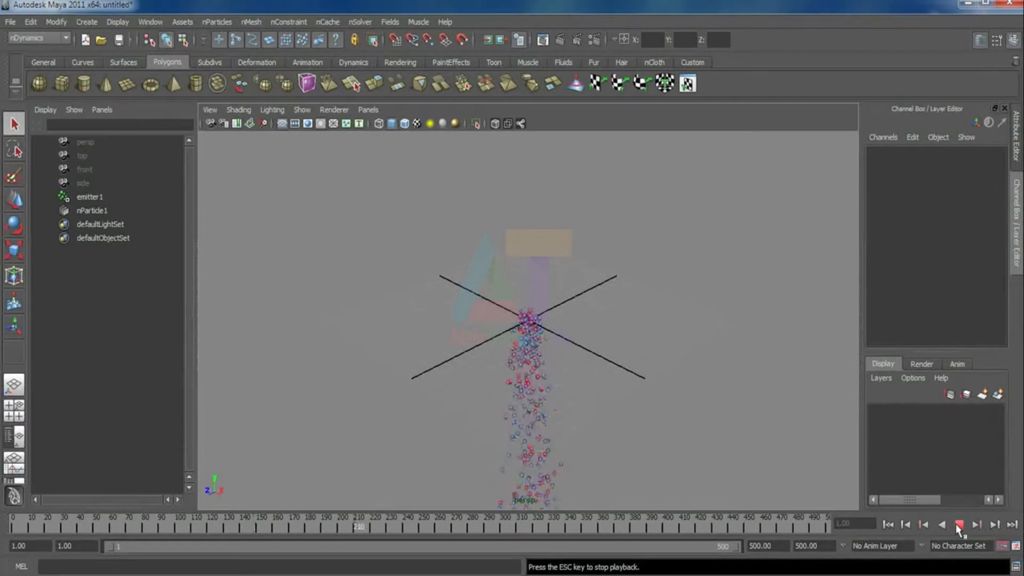
pyautogui.click(958, 525)
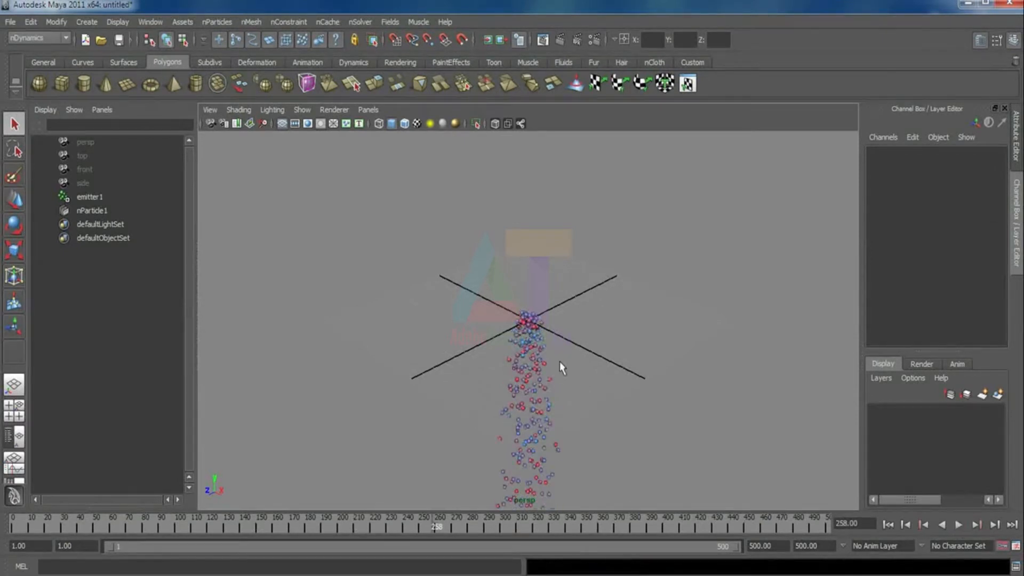
pyautogui.keyDown('alt'); pyautogui.moveTo(559, 361); pyautogui.dragTo(421, 272); pyautogui.keyUp('alt')
# - Review the available Emitter Type options for the emitter without changing the type
pyautogui.click(78, 197)
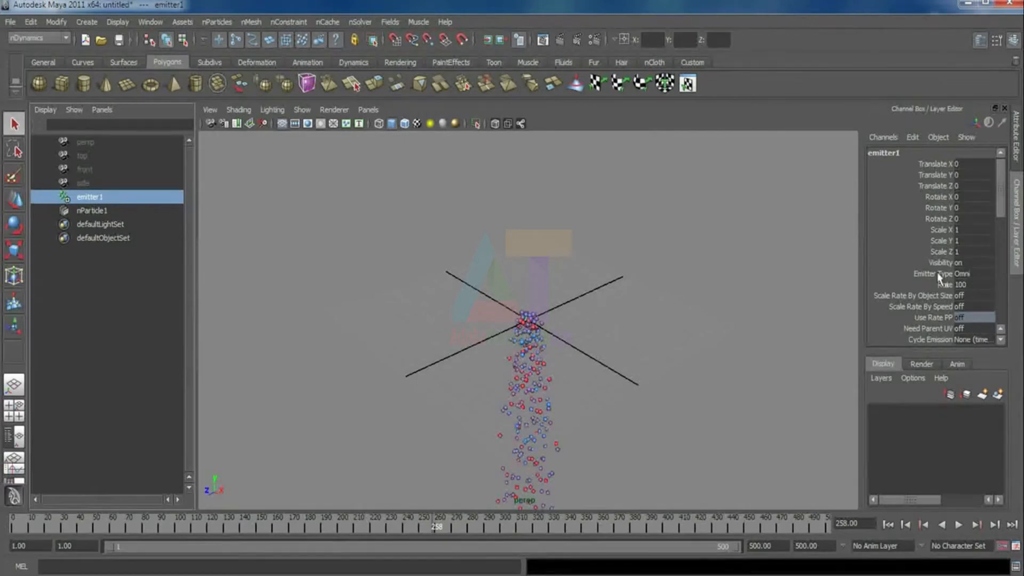
pyautogui.click(969, 274)
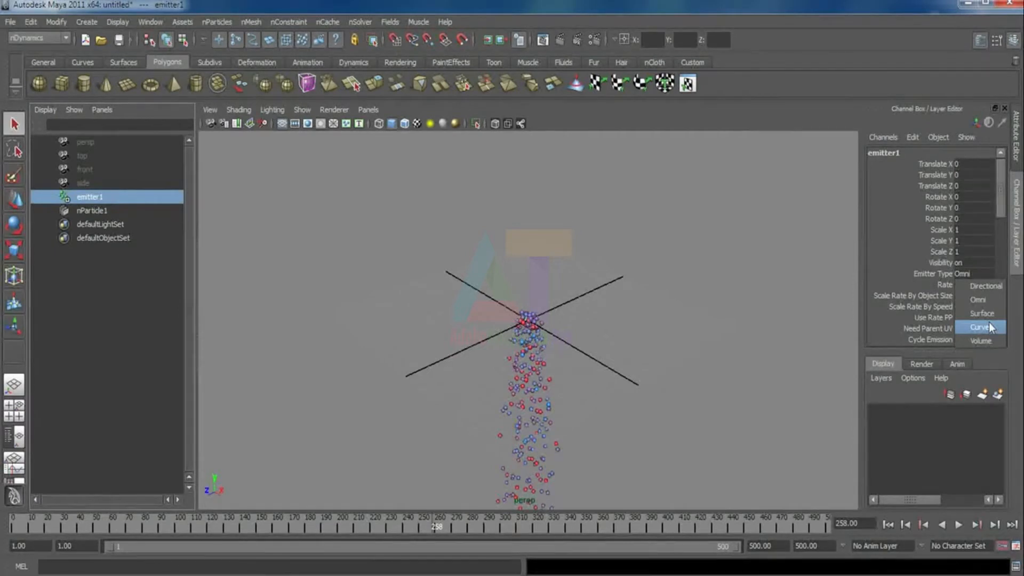
pyautogui.click(555, 267)
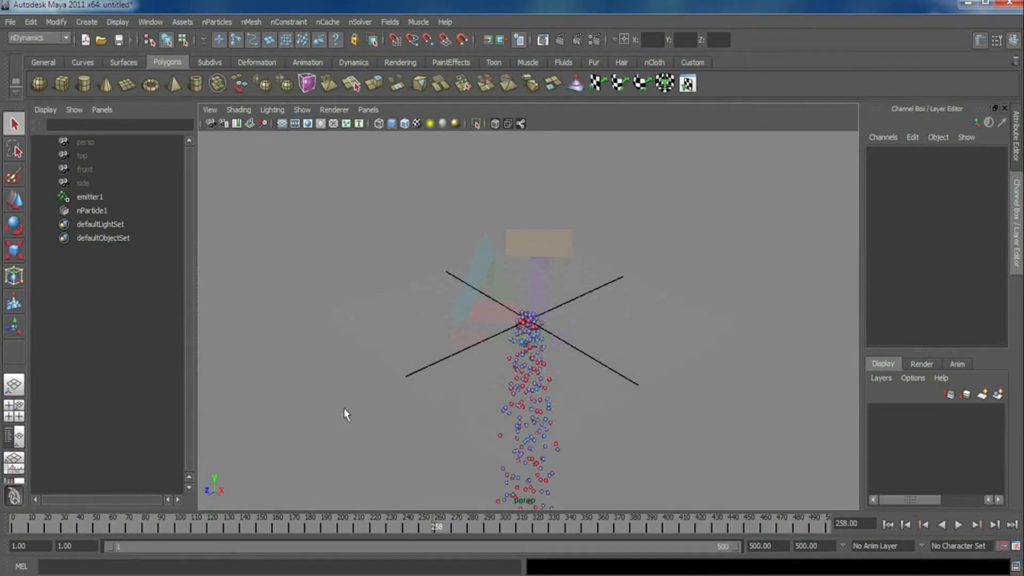
# - Return to the first frame and move the emitter up about 11.56 units along Y
pyautogui.hotkey('alt', 'shift', 'v')
pyautogui.click(88, 198)
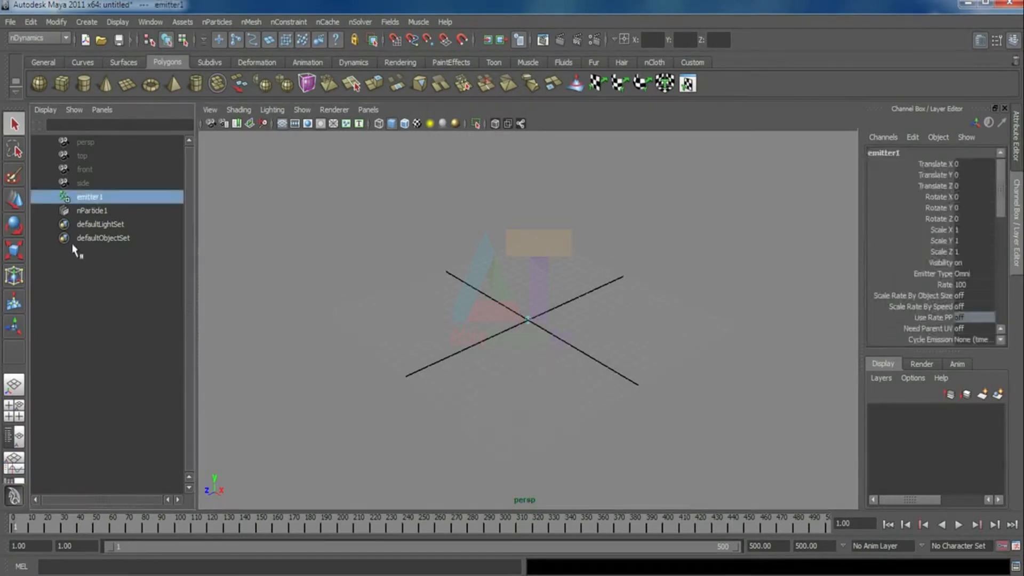
pyautogui.press('w')
pyautogui.moveTo(528, 275); pyautogui.dragTo(536, 123)
pyautogui.keyDown('alt'); pyautogui.moveTo(515, 344); pyautogui.dragTo(511, 379); pyautogui.keyUp('alt')
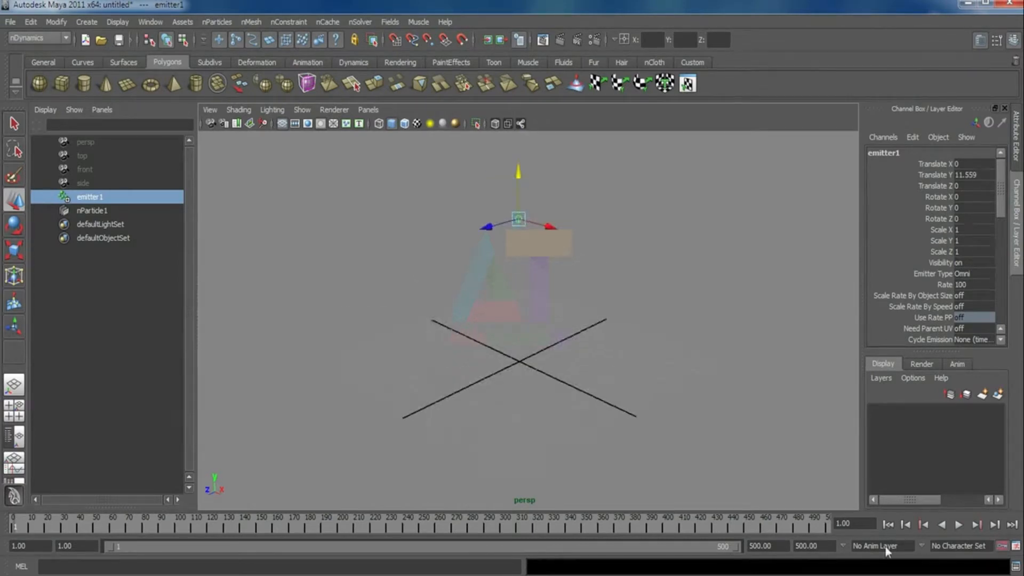
# - Play the simulation twice to check the emission from the raised emitter, and rewind to the first frame
pyautogui.click(957, 524)
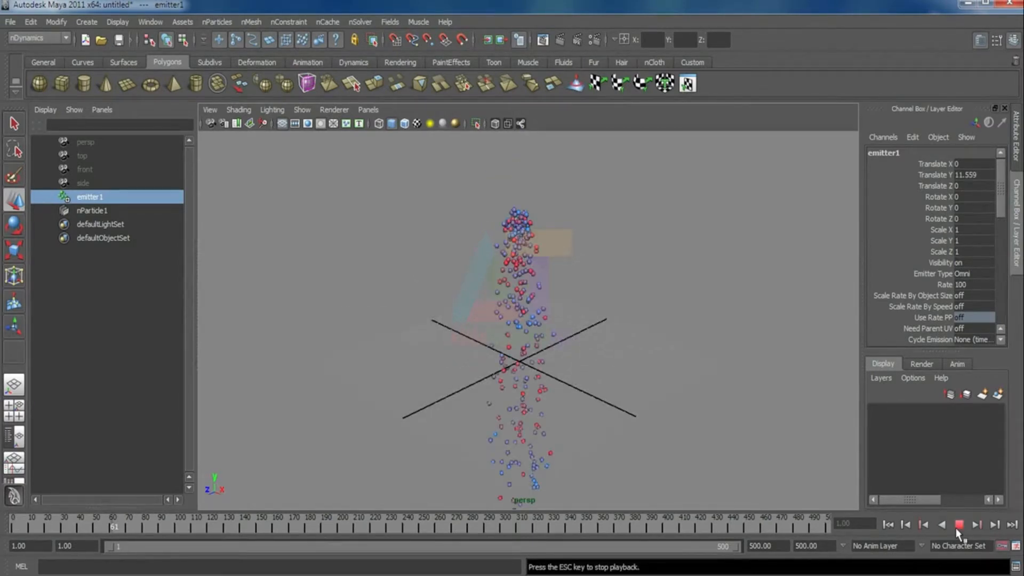
pyautogui.click(958, 526)
pyautogui.click(888, 525)
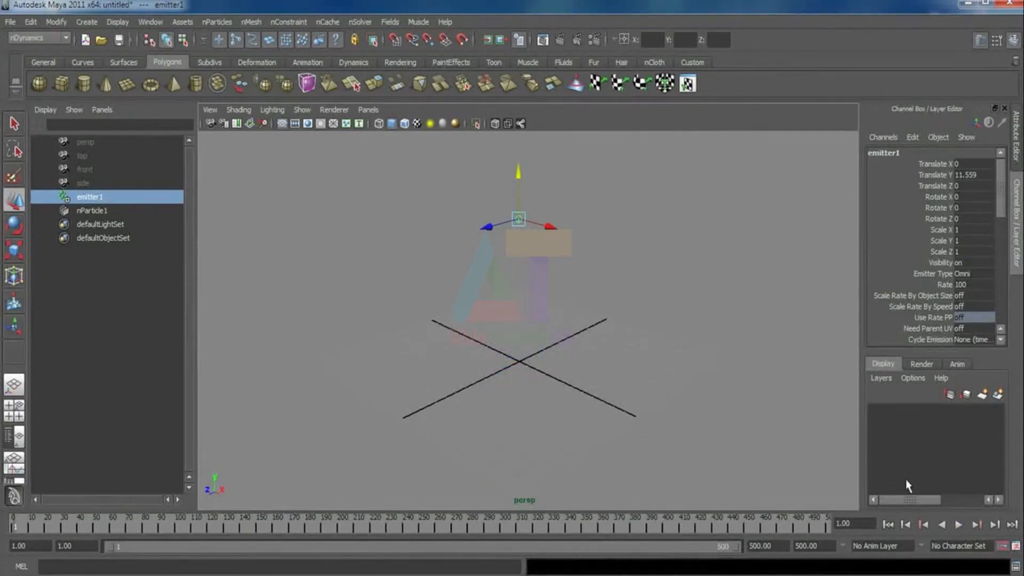
pyautogui.click(958, 525)
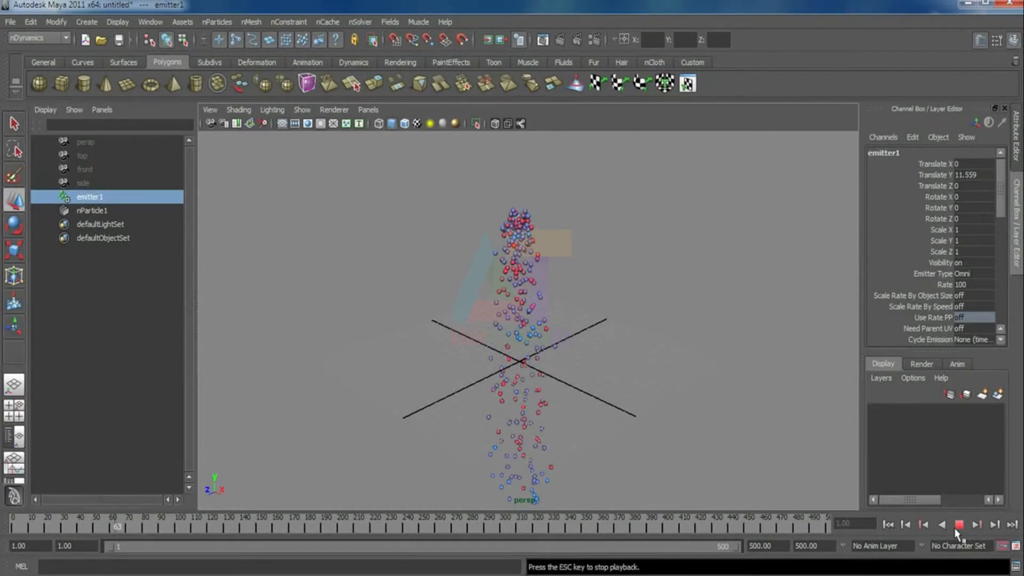
pyautogui.click(958, 526)
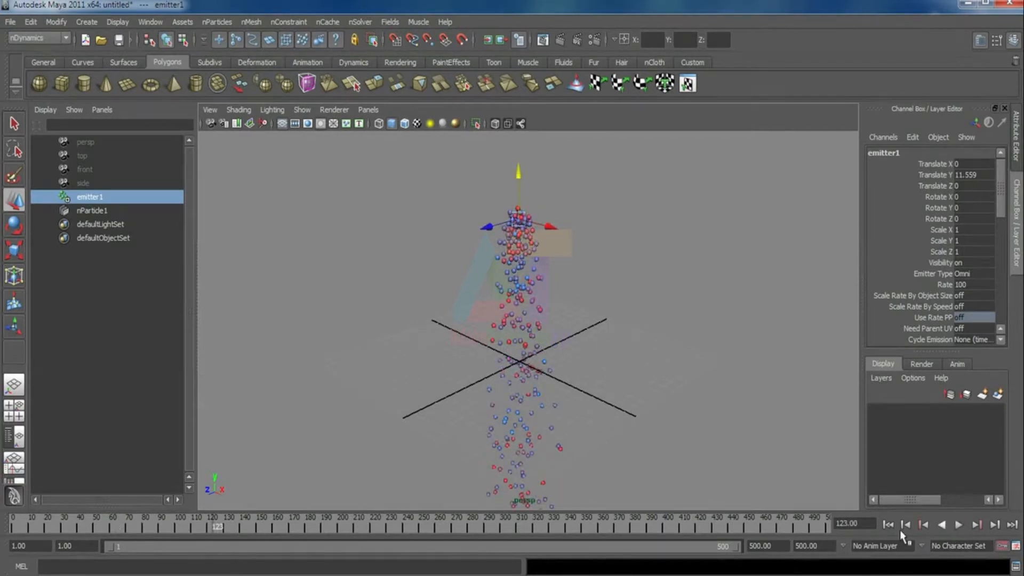
pyautogui.click(888, 525)
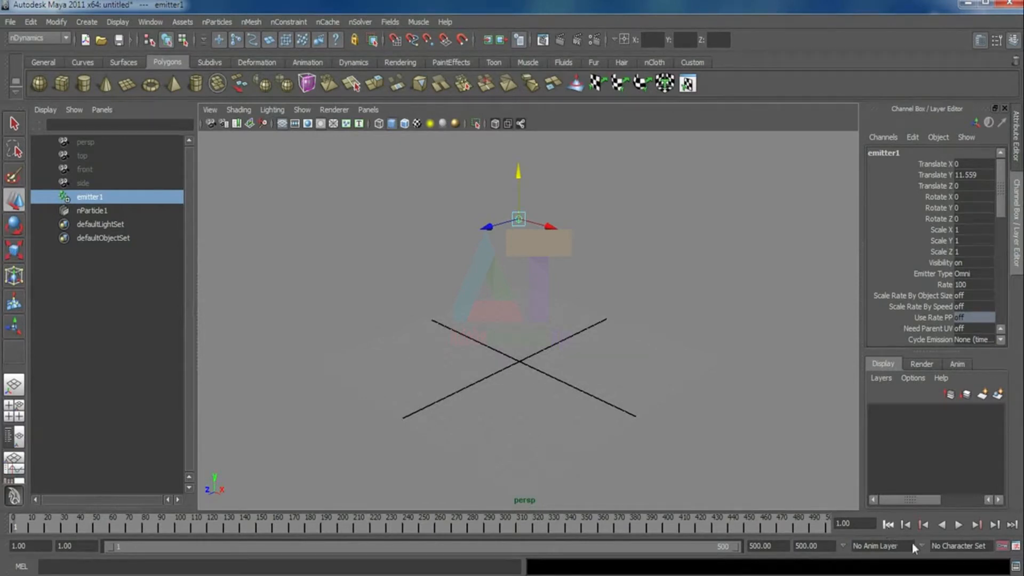
pyautogui.click(360, 24)
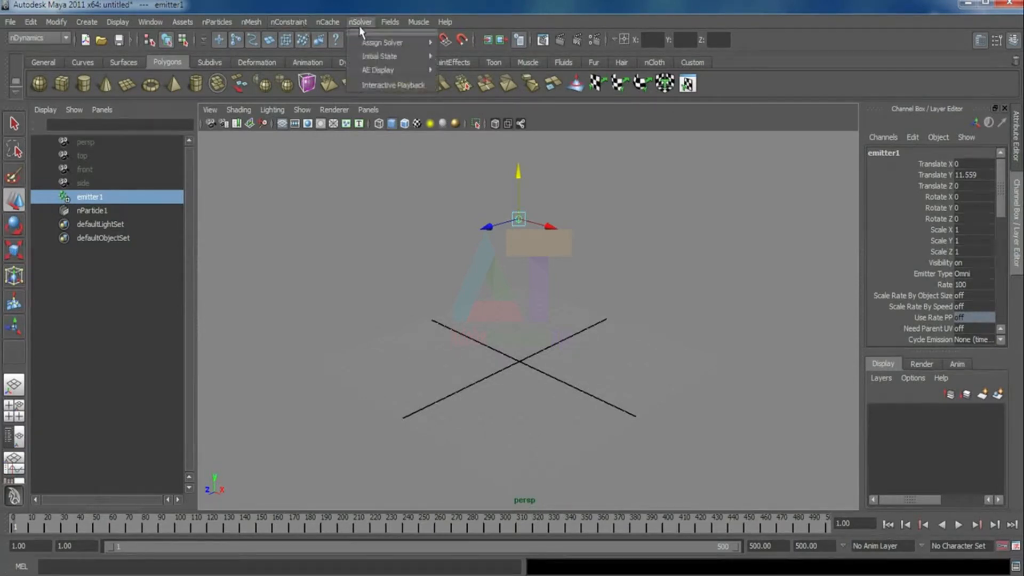
pyautogui.moveTo(323, 27)
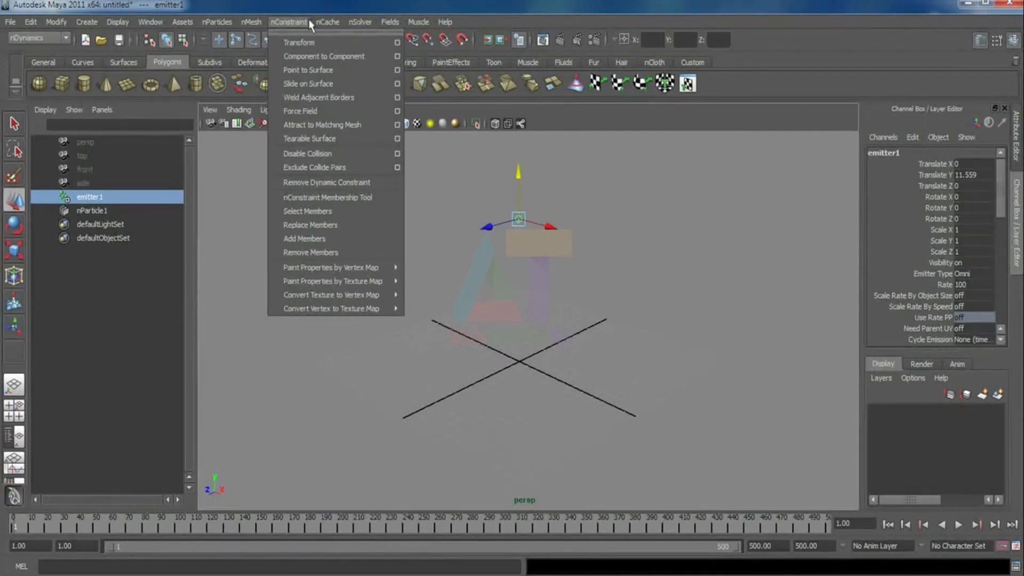
pyautogui.moveTo(393, 21)
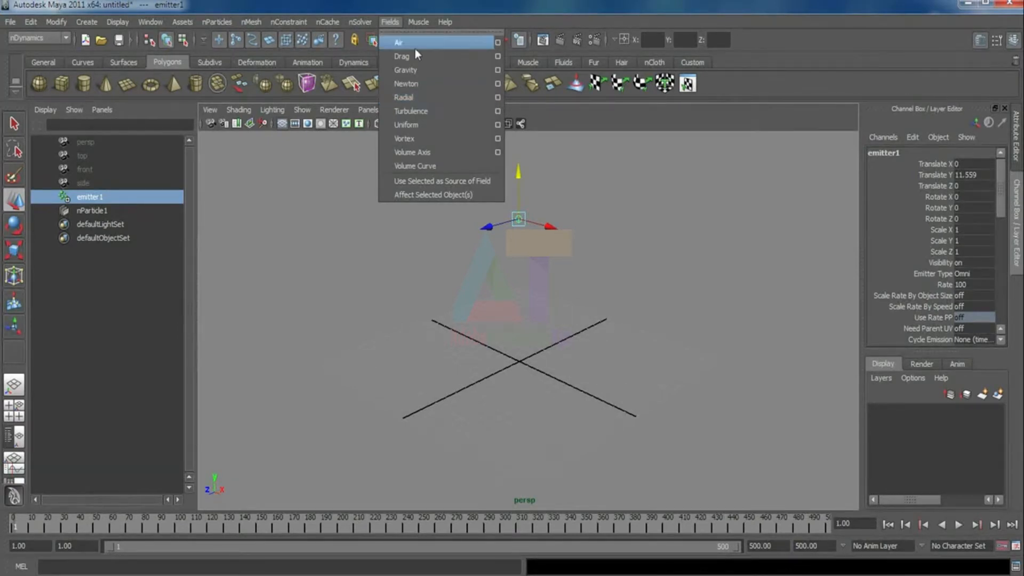
pyautogui.click(350, 309)
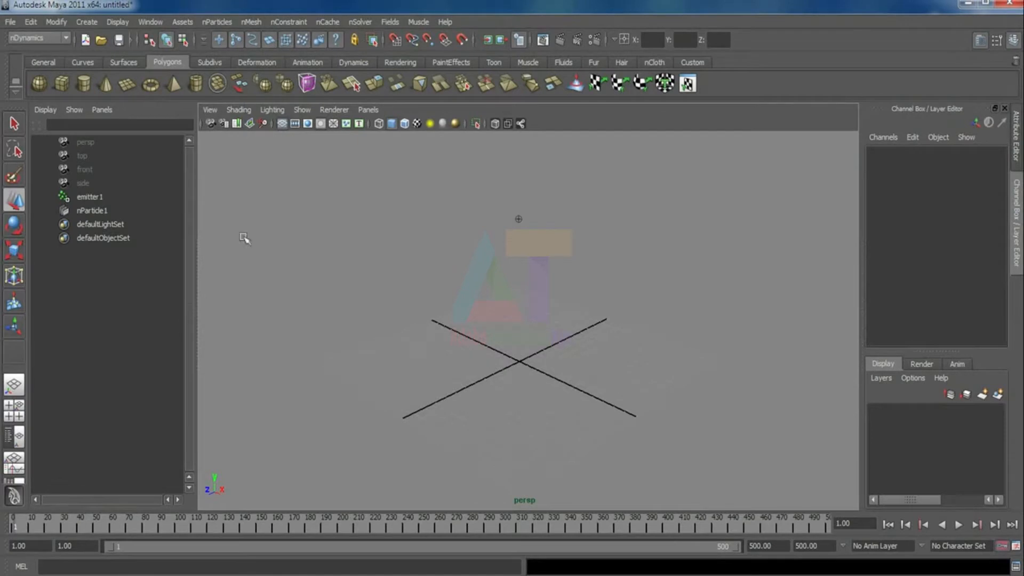
# - Create a polygon plane at the origin, scale it uniformly to about 25.7, and play the simulation briefly to check the falling balls
pyautogui.click(126, 84)
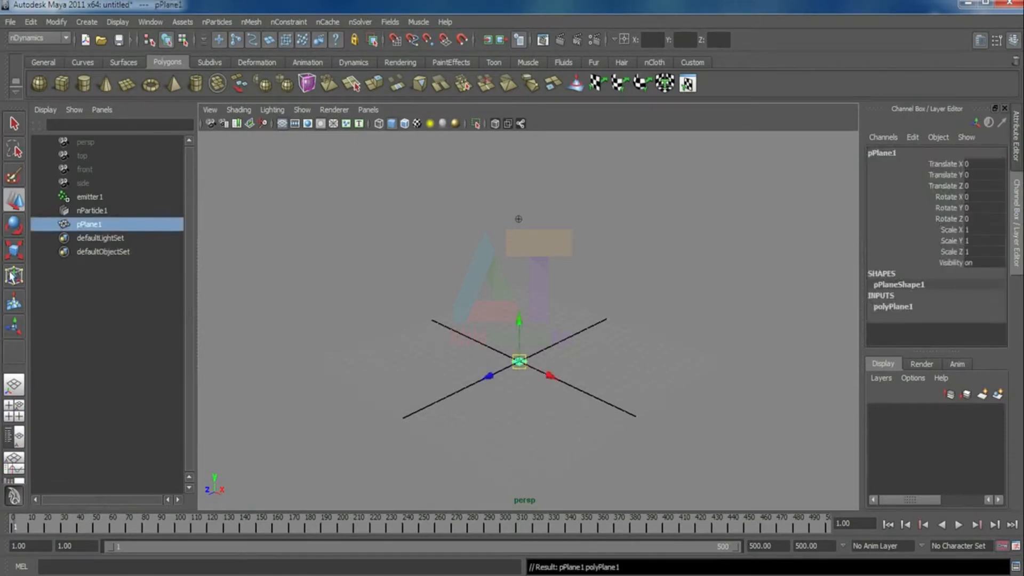
pyautogui.press('r')
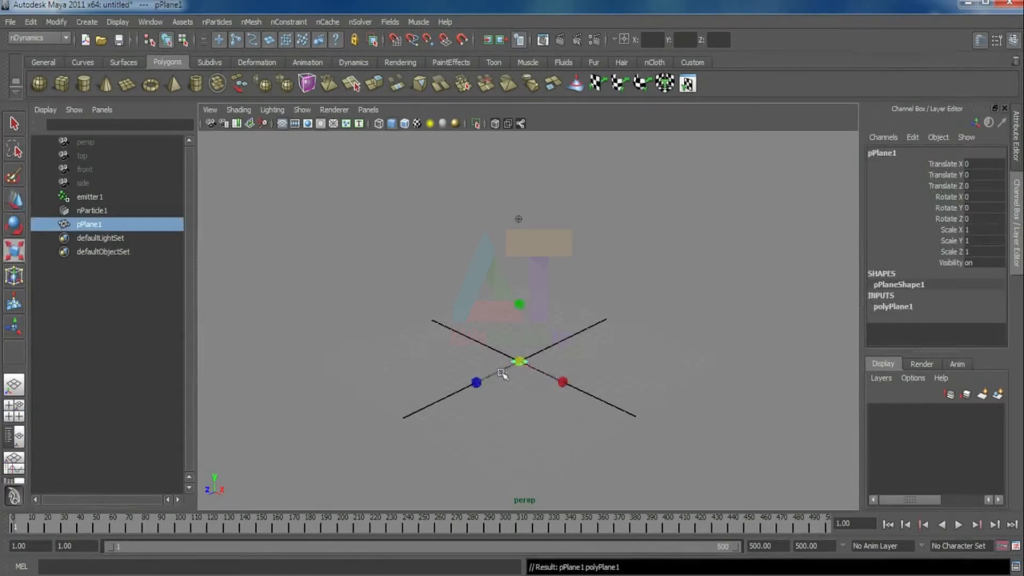
pyautogui.moveTo(501, 373); pyautogui.dragTo(730, 461)
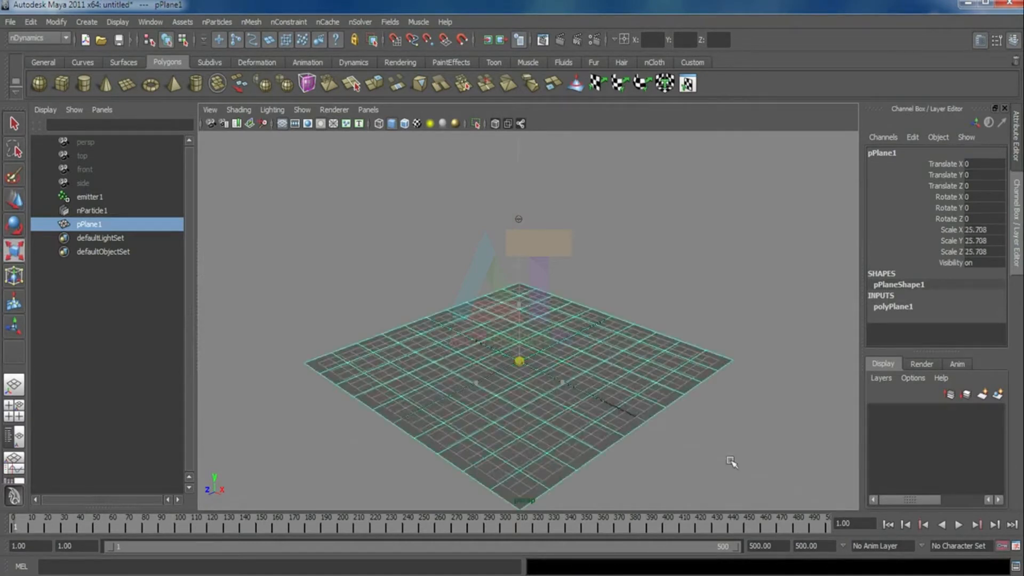
pyautogui.click(730, 462)
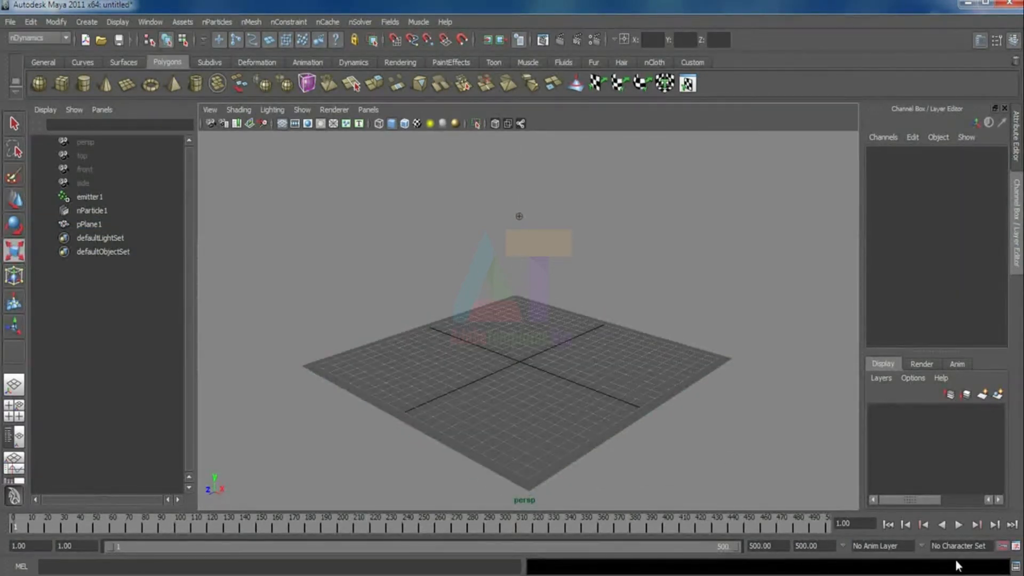
pyautogui.click(960, 525)
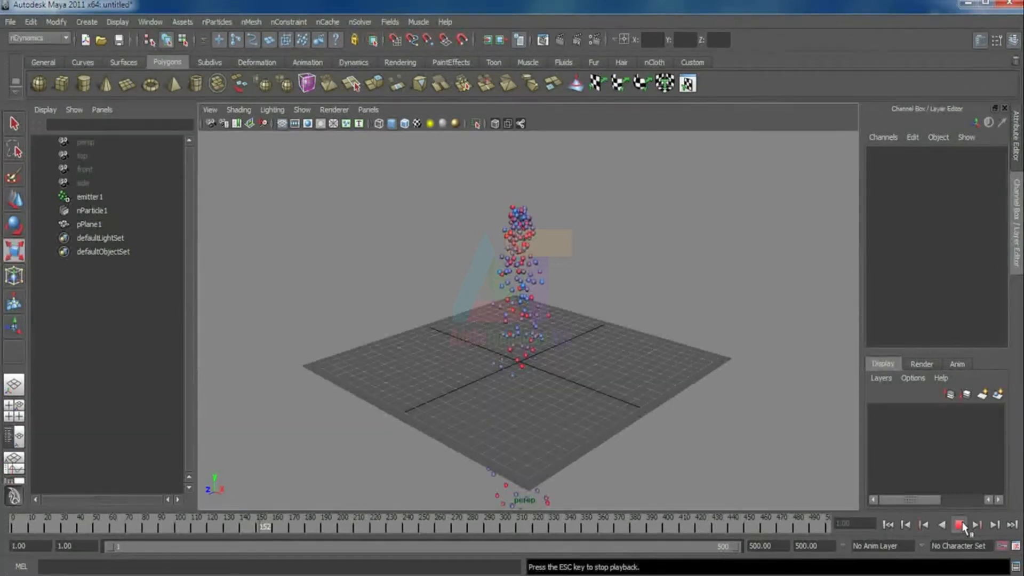
pyautogui.click(960, 525)
# - Set the emitter's Rate to 50
pyautogui.click(85, 198)
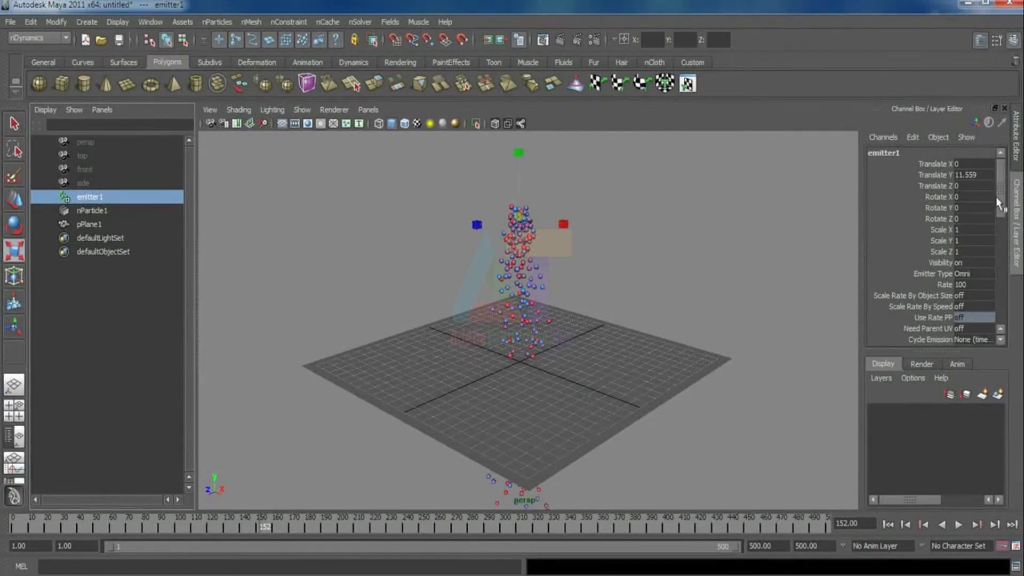
pyautogui.scroll(-2, 944, 217)
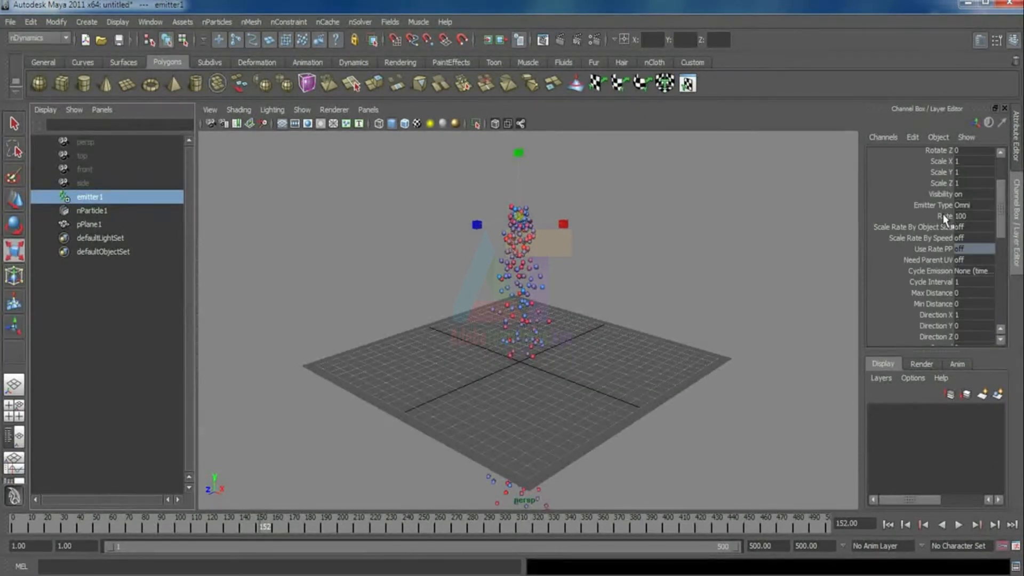
pyautogui.click(943, 216)
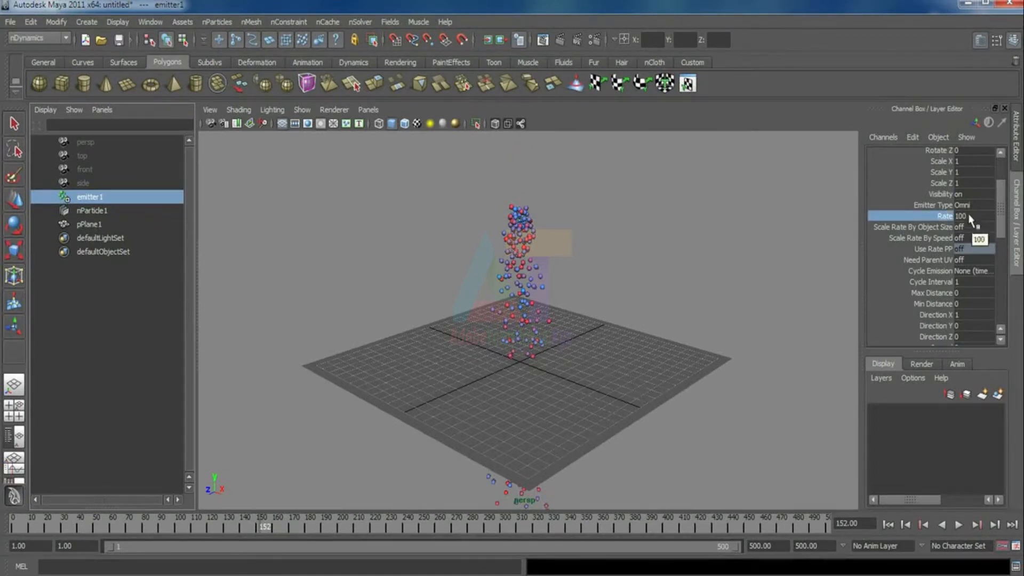
pyautogui.click(962, 215)
pyautogui.write('5')
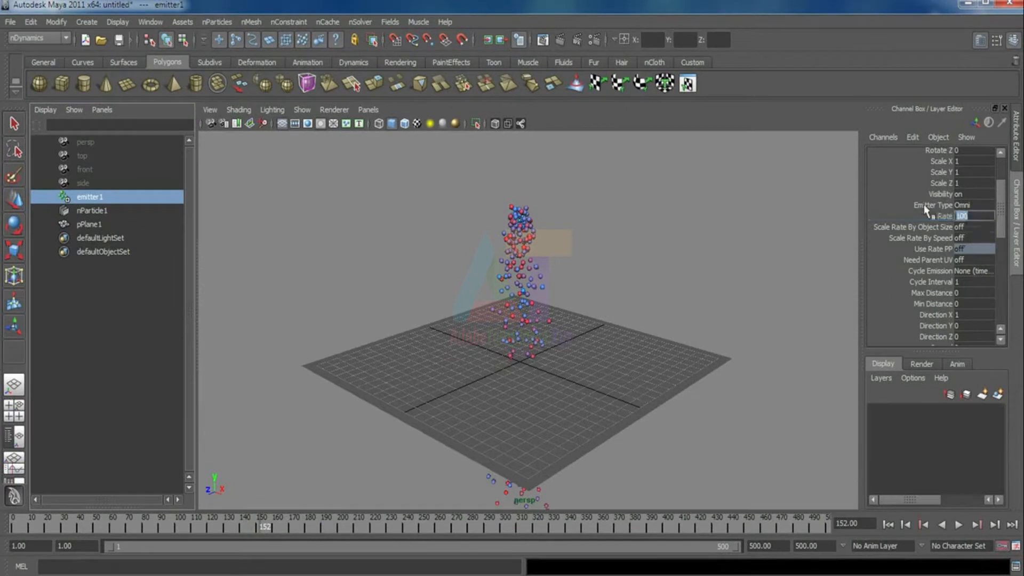
pyautogui.write('0')
pyautogui.press('Return')
# - Play the simulation from the first frame to check the new emission rate, stop it, and rewind
pyautogui.click(888, 524)
pyautogui.click(958, 525)
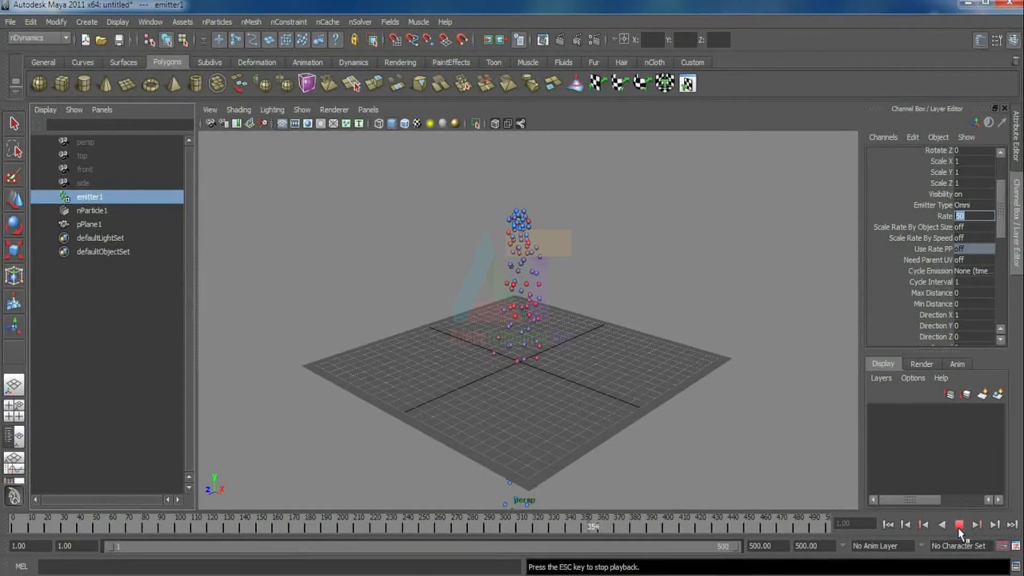
pyautogui.click(959, 525)
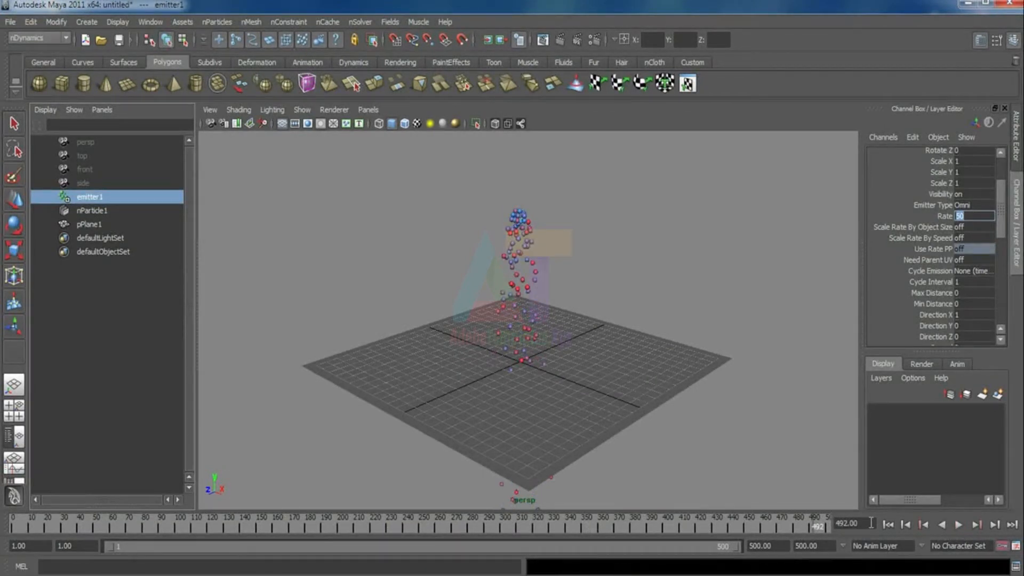
pyautogui.click(888, 524)
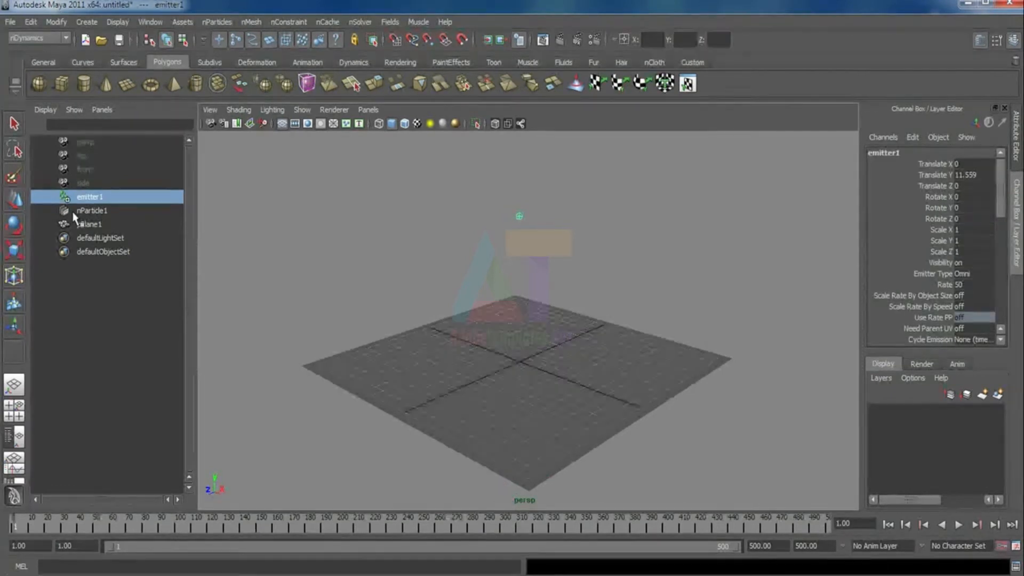
# - Hide the viewport grid and make the polygon plane a passive collider for the particles
pyautogui.click(75, 212)
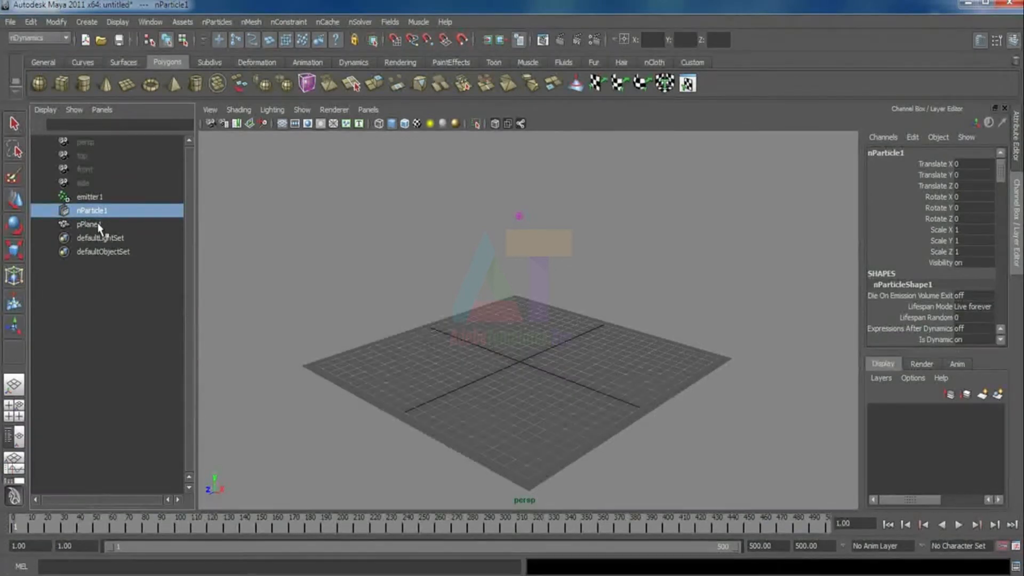
pyautogui.click(90, 224)
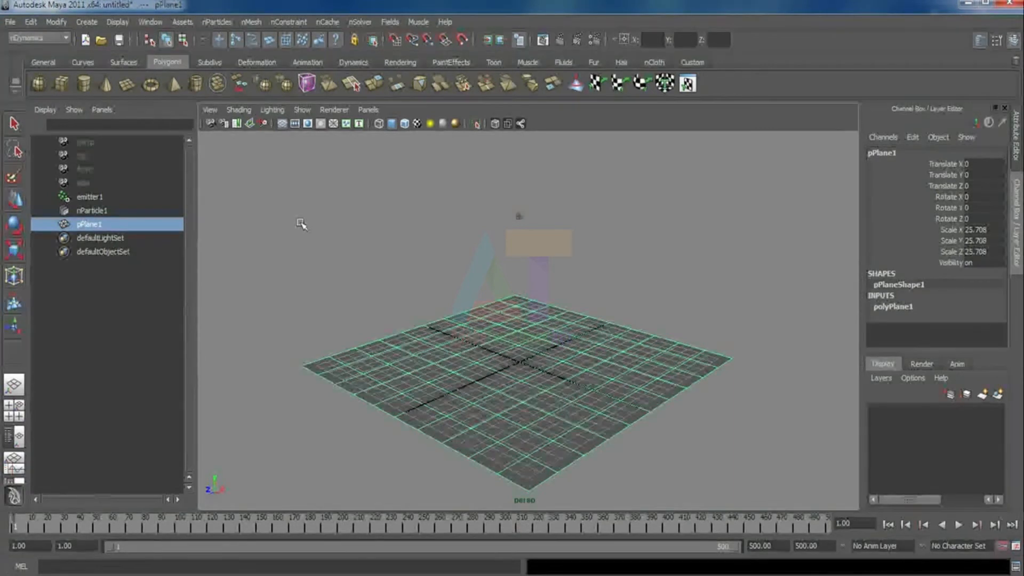
pyautogui.click(280, 126)
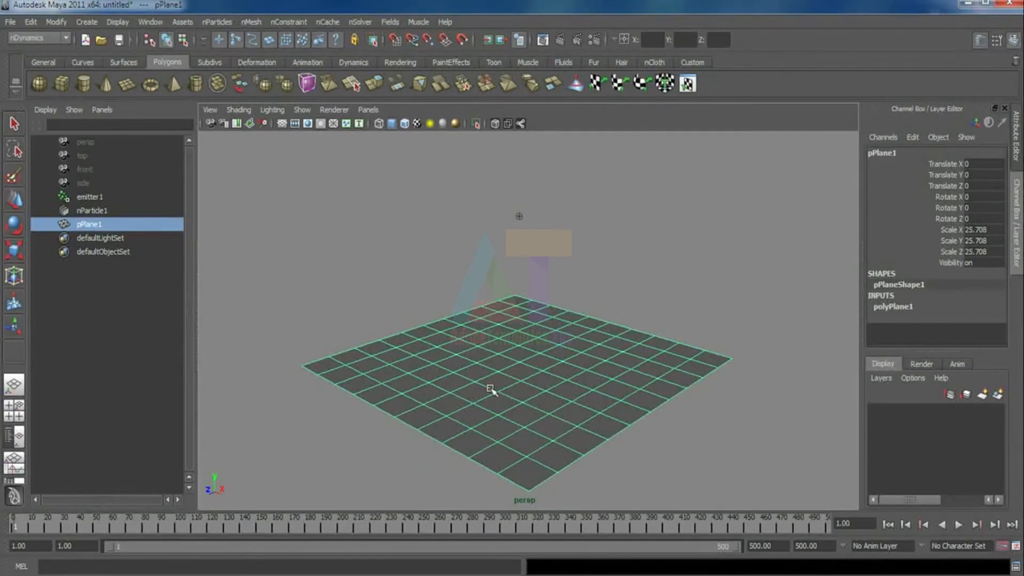
pyautogui.click(249, 22)
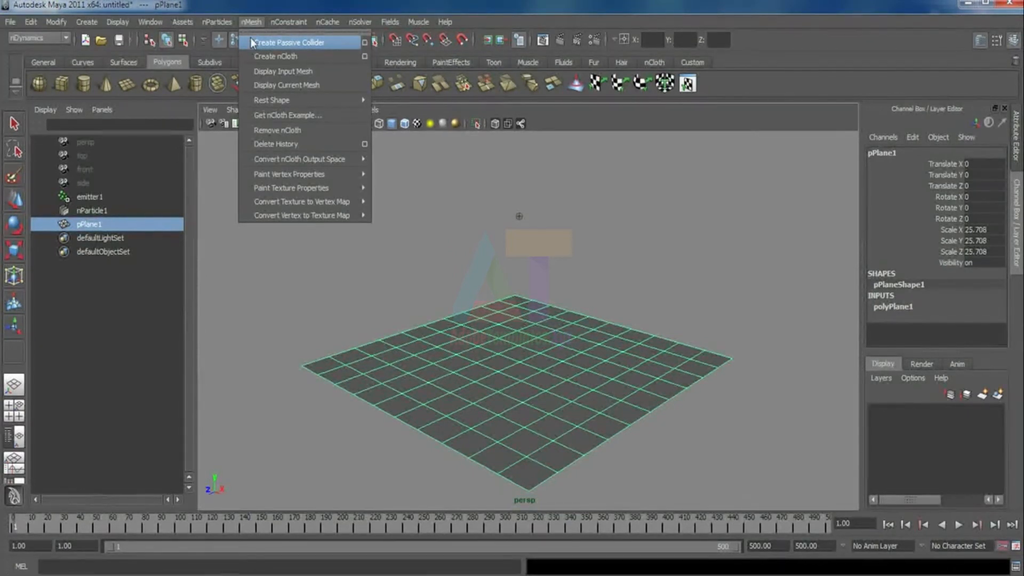
pyautogui.click(252, 42)
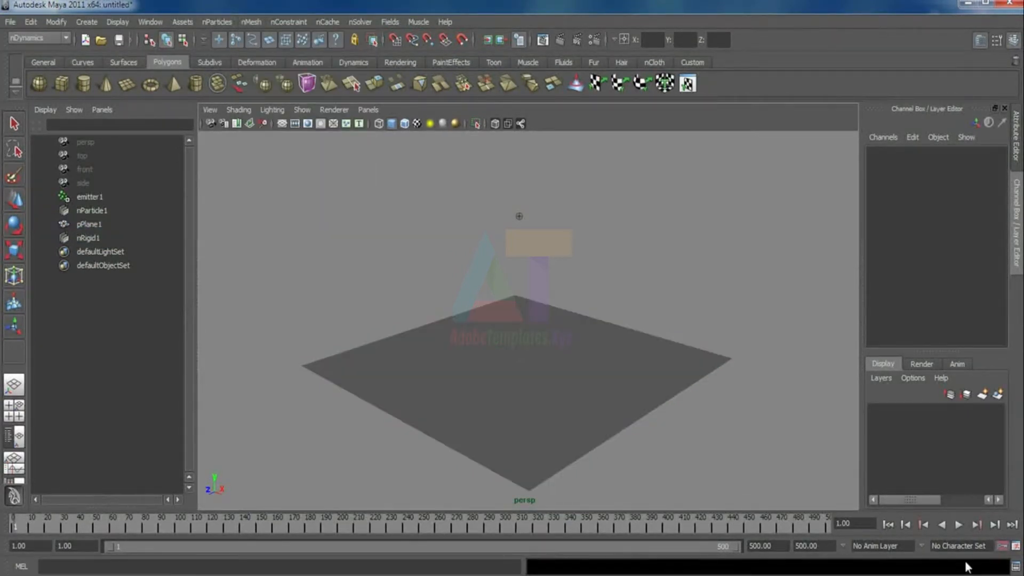
# - Play the simulation to check how the balls collide with the plane, and return to the first frame
pyautogui.click(958, 526)
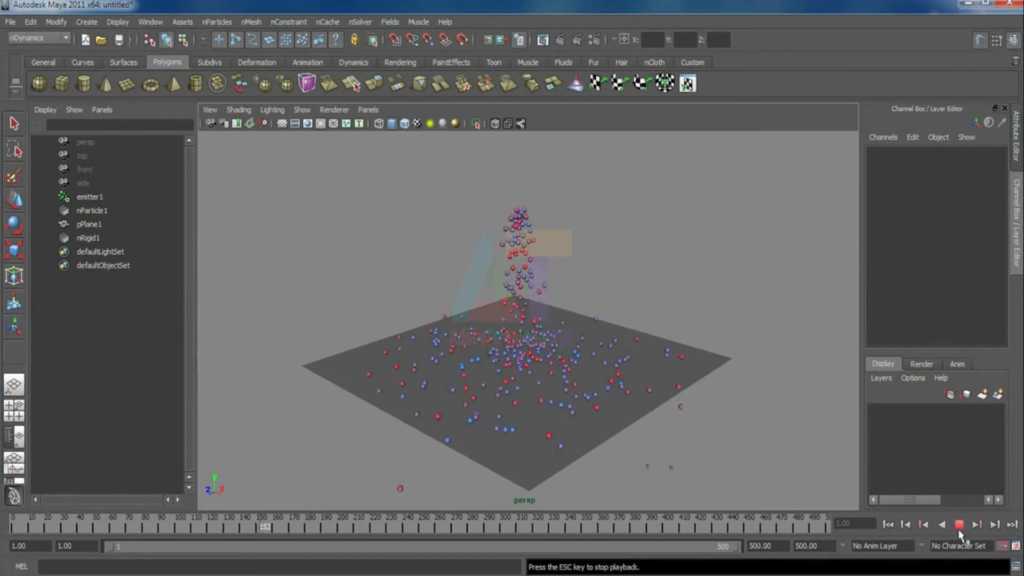
pyautogui.click(958, 526)
pyautogui.click(888, 526)
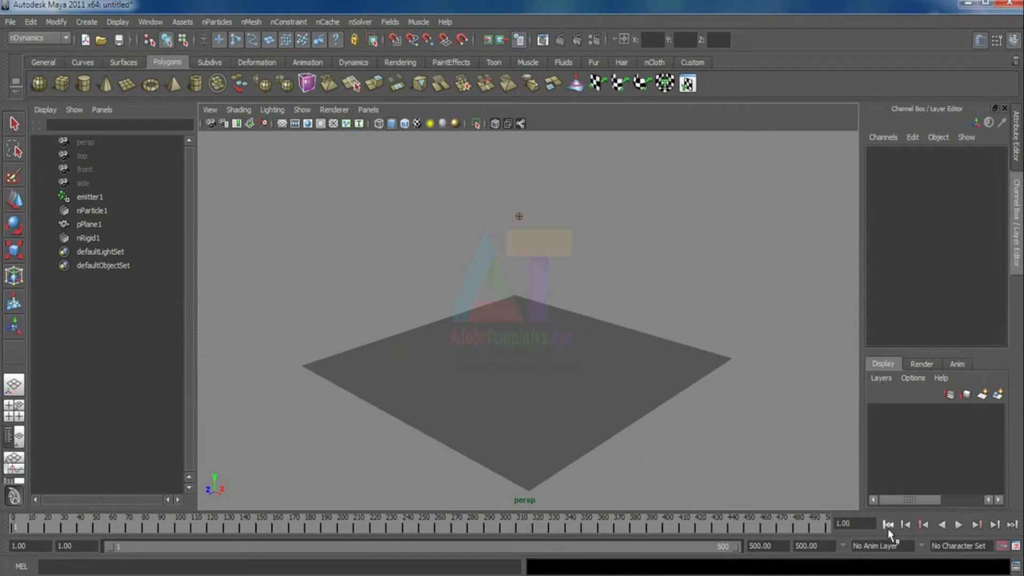
# - Select the emitter, advance the timeline to frame 61, and set a key on its Rate at 50
pyautogui.click(89, 197)
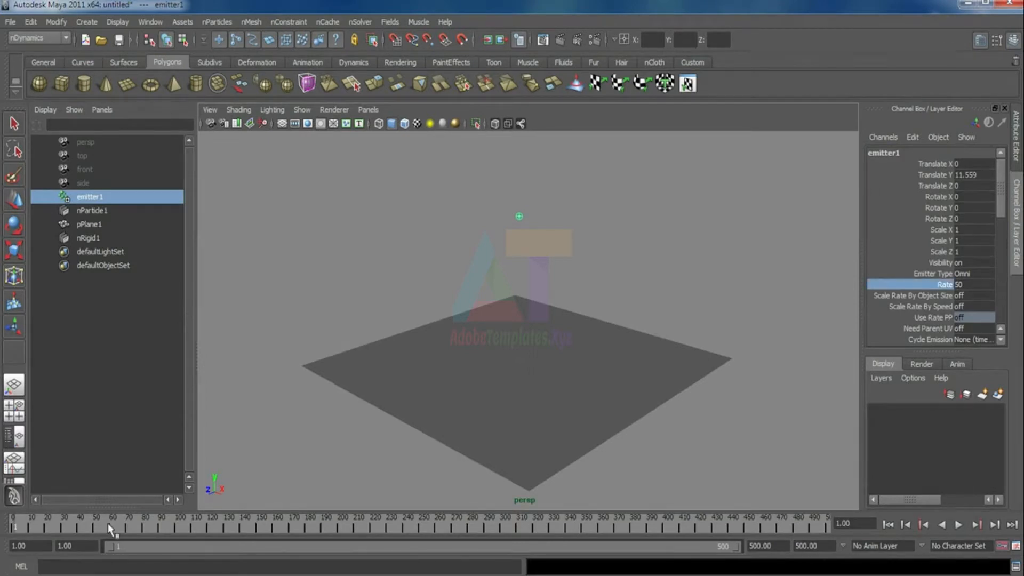
pyautogui.hotkey('alt', 'v')
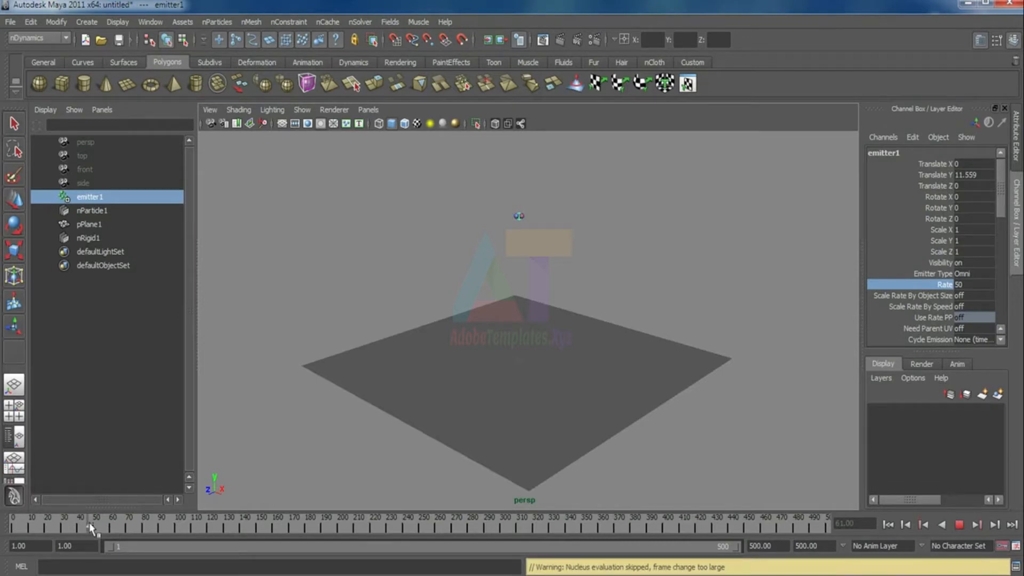
pyautogui.hotkey('alt', 'v')
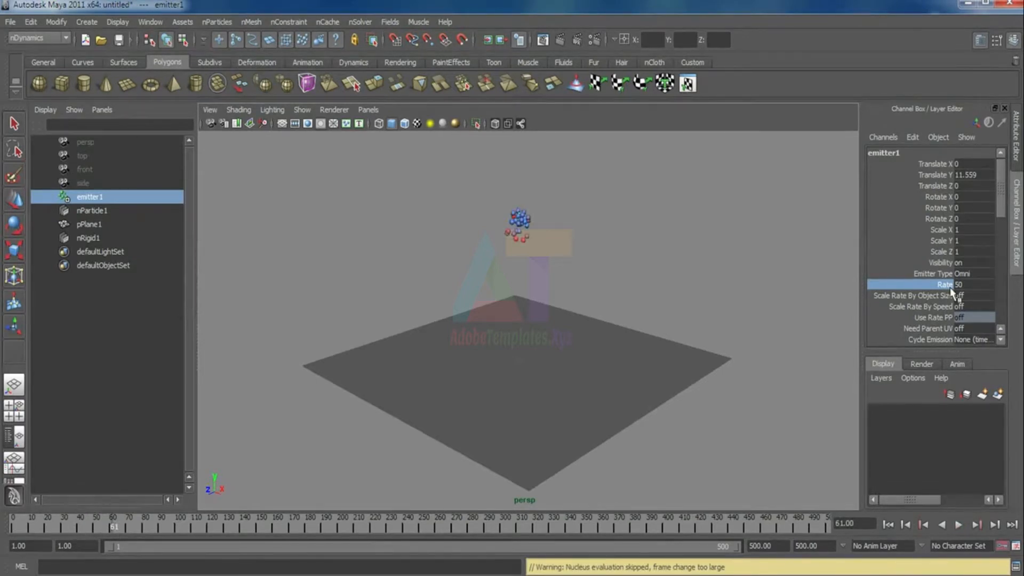
pyautogui.rightClick(953, 293)
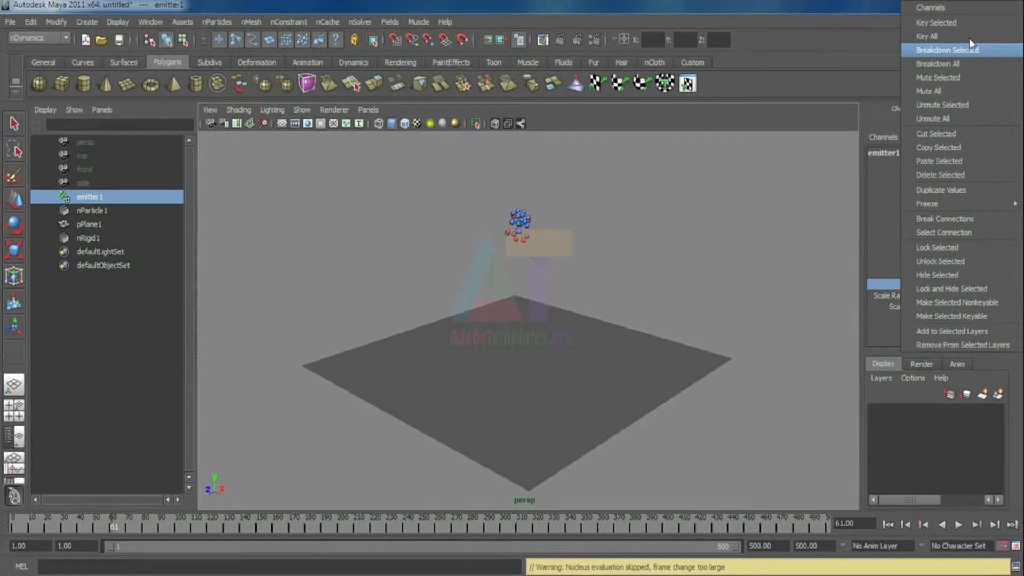
pyautogui.click(939, 23)
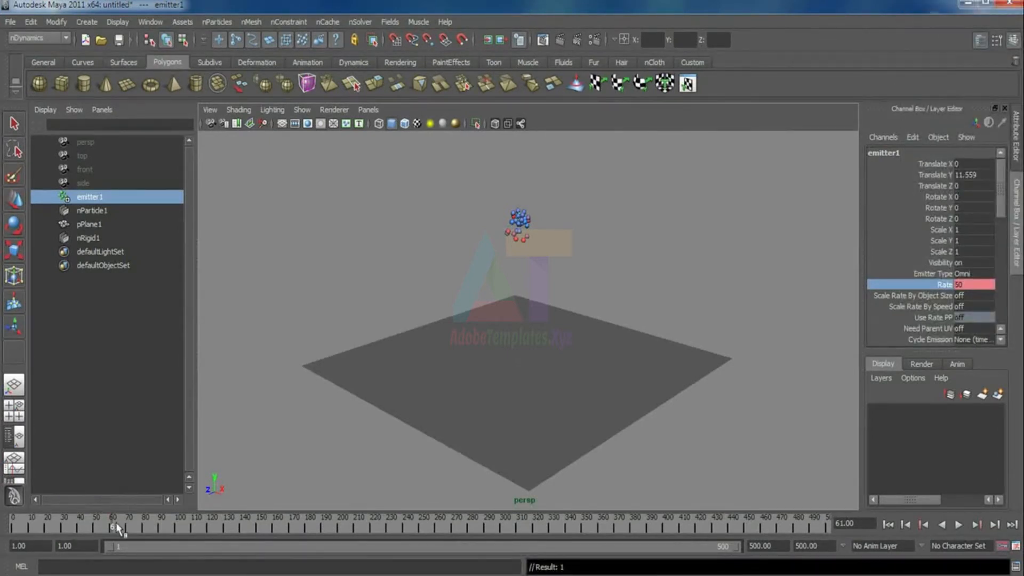
# - Go to frame 62 and set the emitter's Rate to 0
pyautogui.click(116, 528)
pyautogui.doubleClick(971, 285)
pyautogui.write('0')
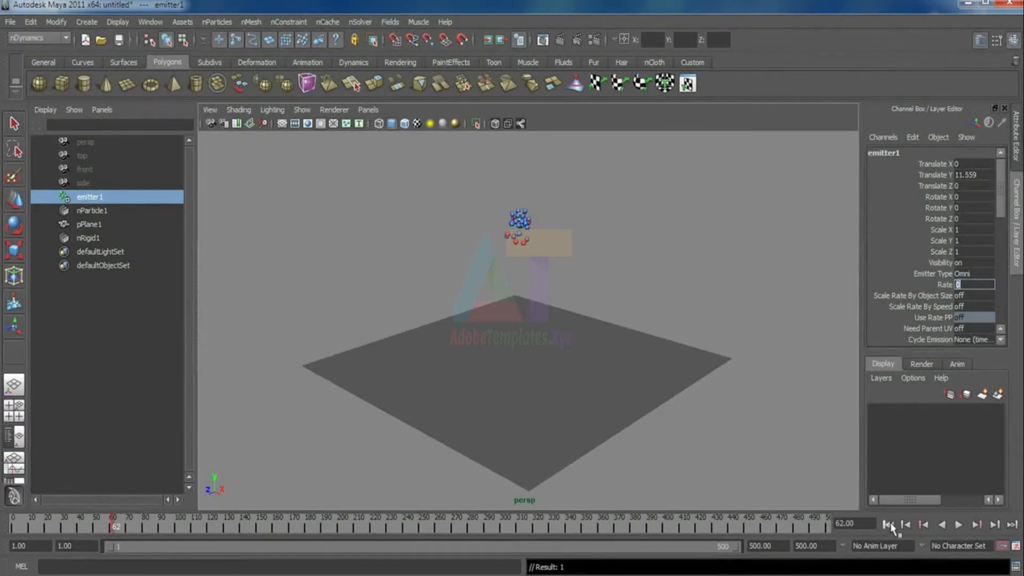
# - Play the simulation twice from the first frame to check the animated emission rate, stopping it each time
pyautogui.click(887, 525)
pyautogui.click(958, 525)
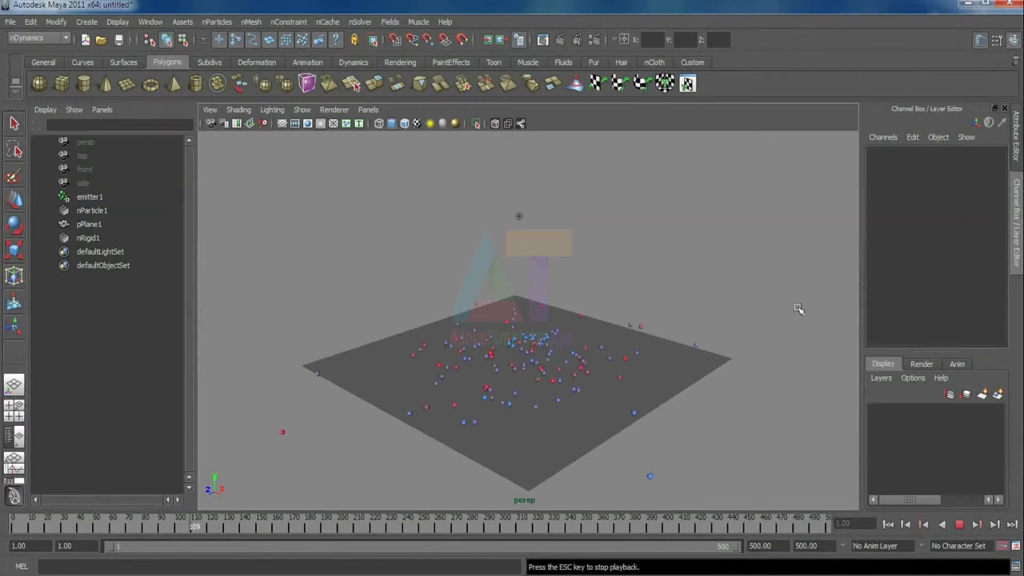
pyautogui.click(959, 525)
pyautogui.click(887, 525)
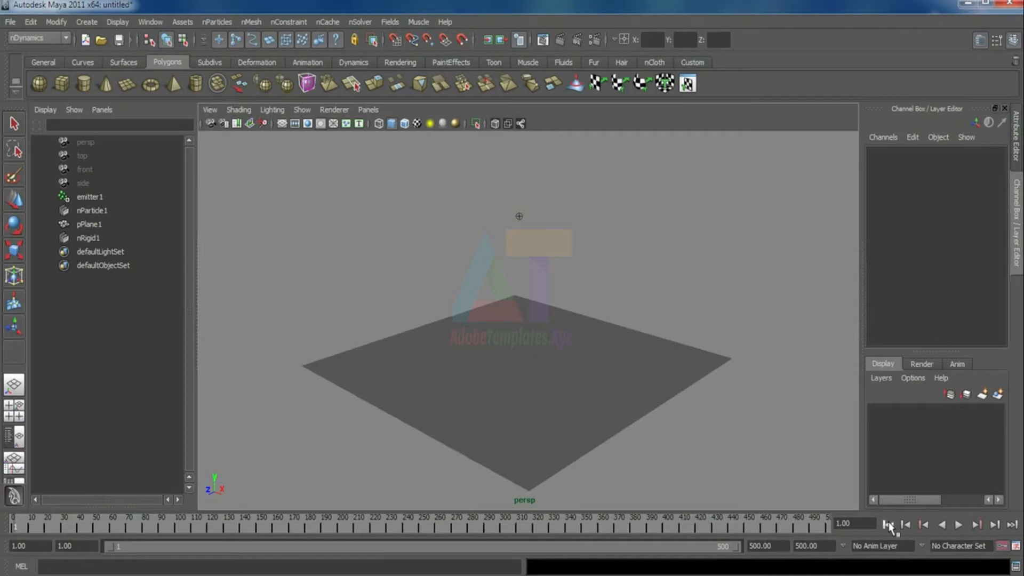
pyautogui.click(958, 525)
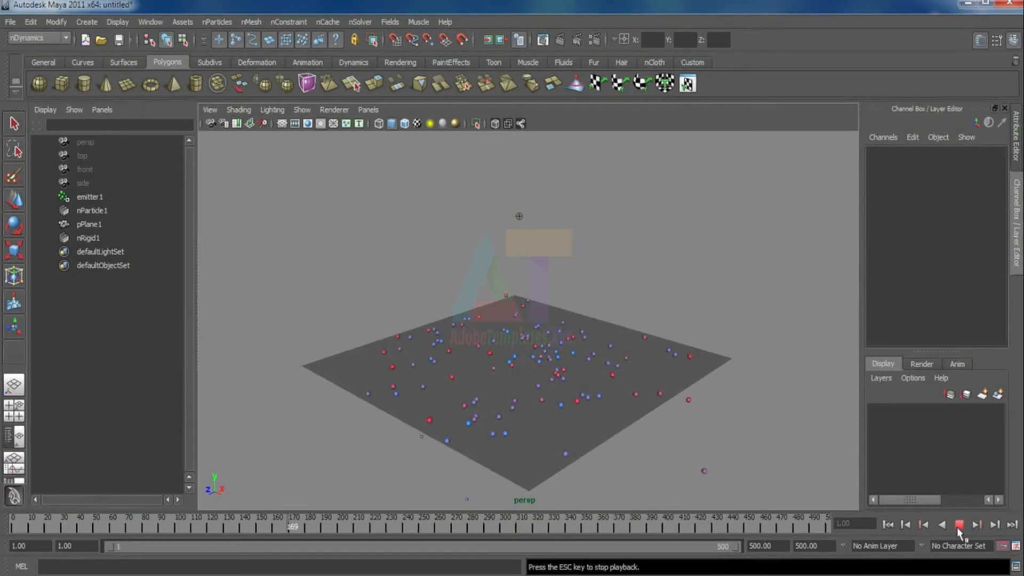
pyautogui.click(958, 526)
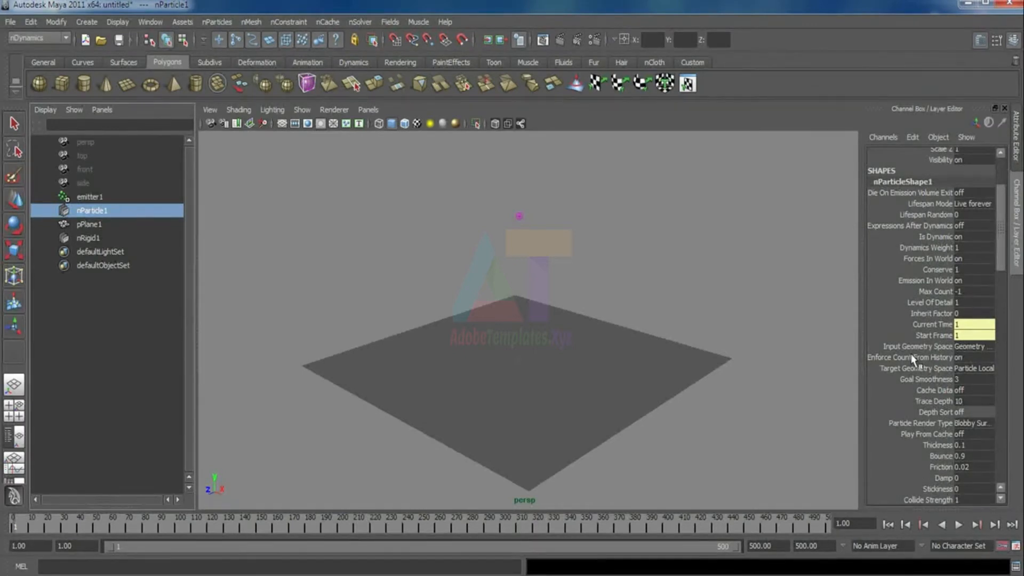
# - Review the Lifespan Mode options and the other shape attributes of the nParticle object without changing them
pyautogui.click(969, 208)
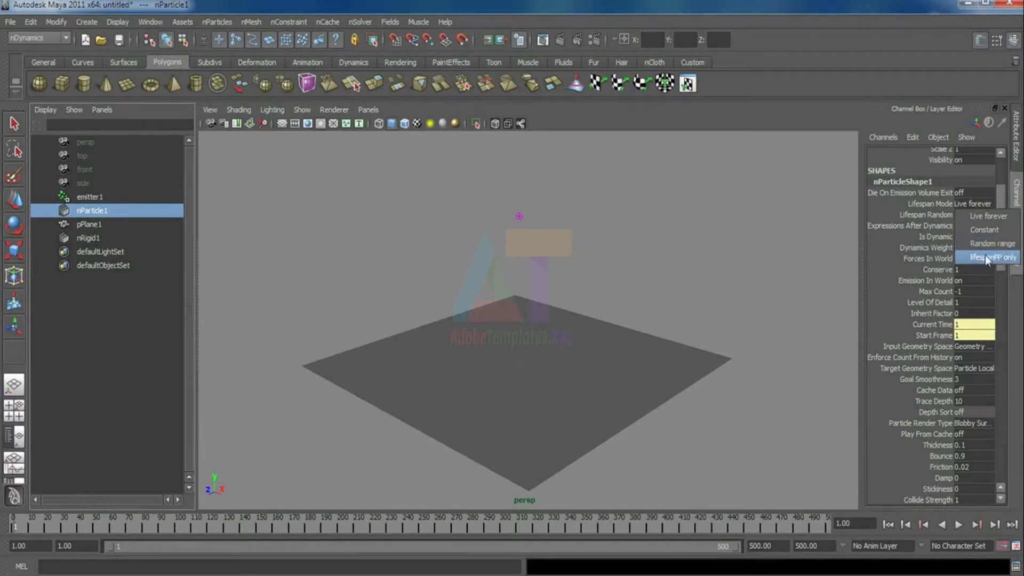
pyautogui.click(962, 322)
pyautogui.scroll(-1, 962, 322)
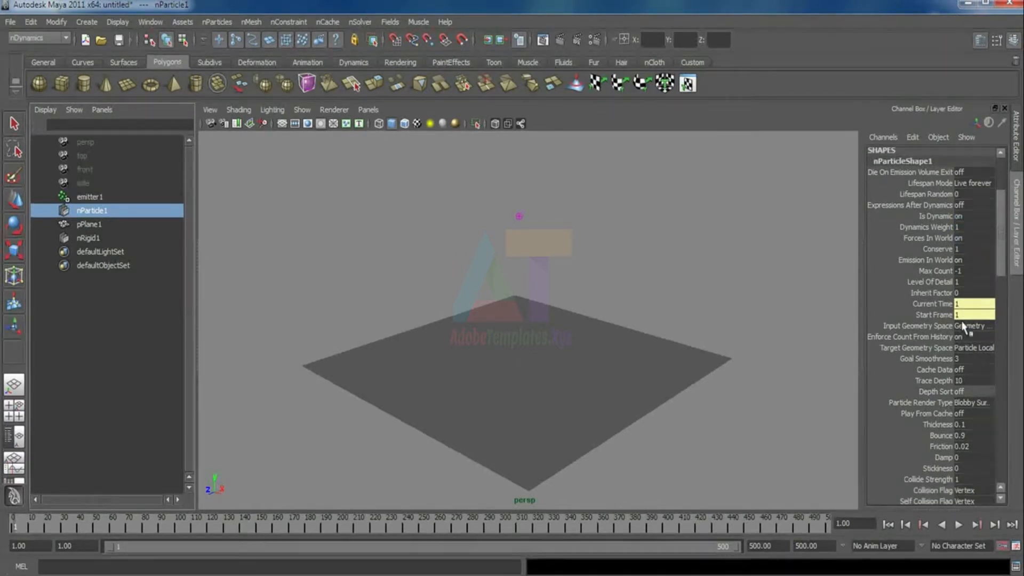
# - Review the nParticle shape's Thickness, Bounce and Friction attributes and play the simulation to watch the balls bounce on the plane
pyautogui.scroll(-2, 963, 326)
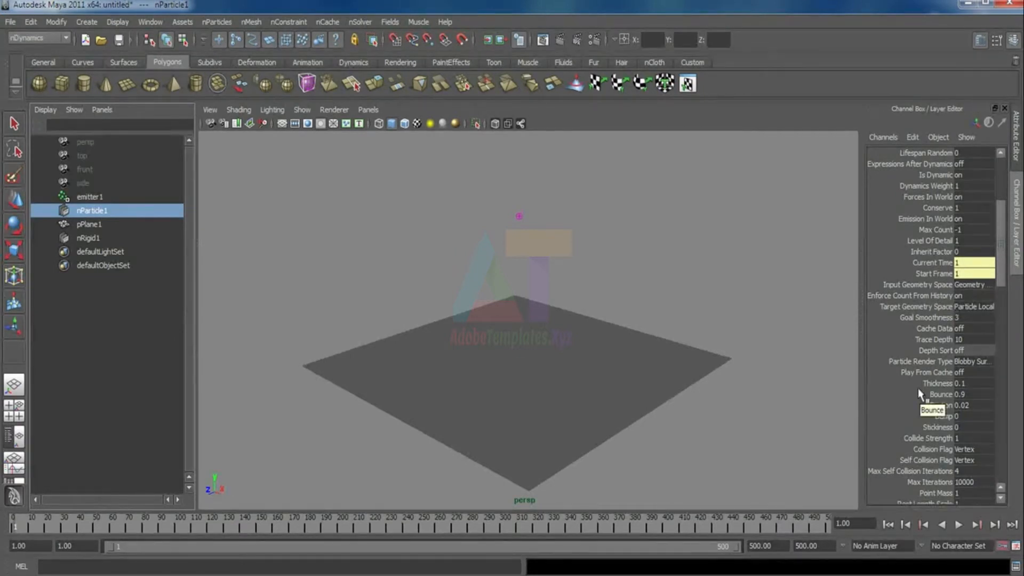
pyautogui.scroll(-1, 907, 390)
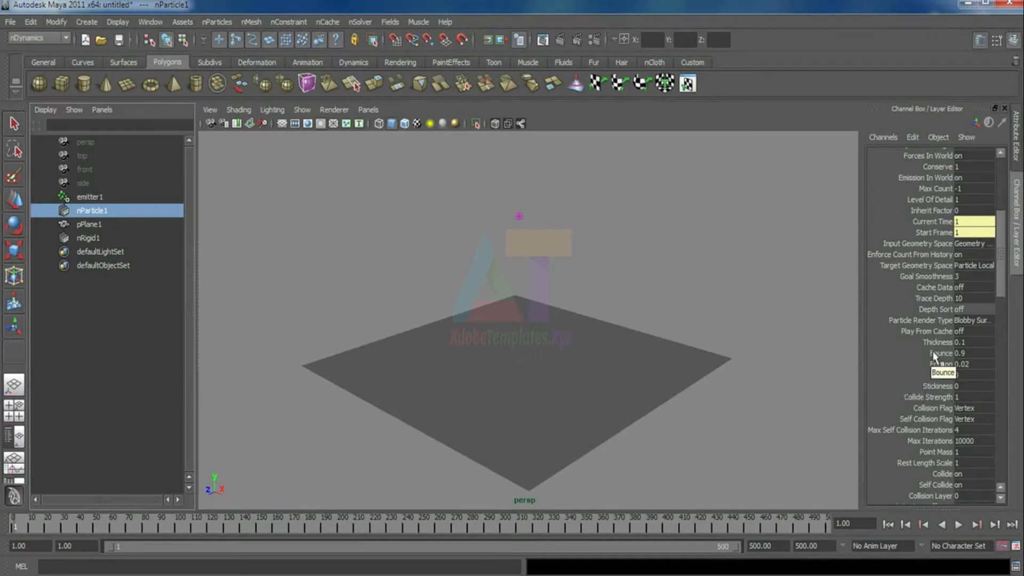
pyautogui.click(959, 525)
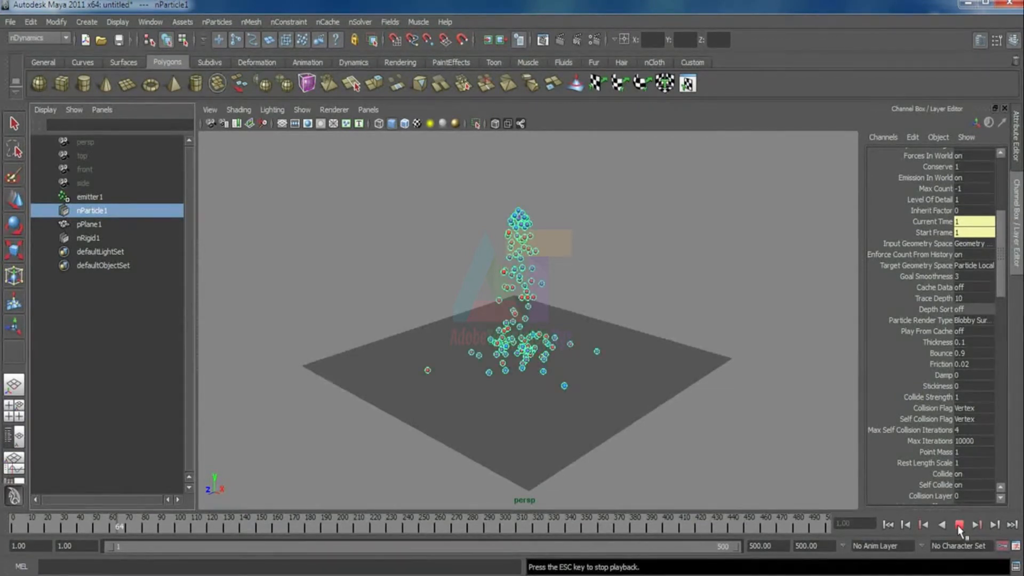
pyautogui.click(959, 525)
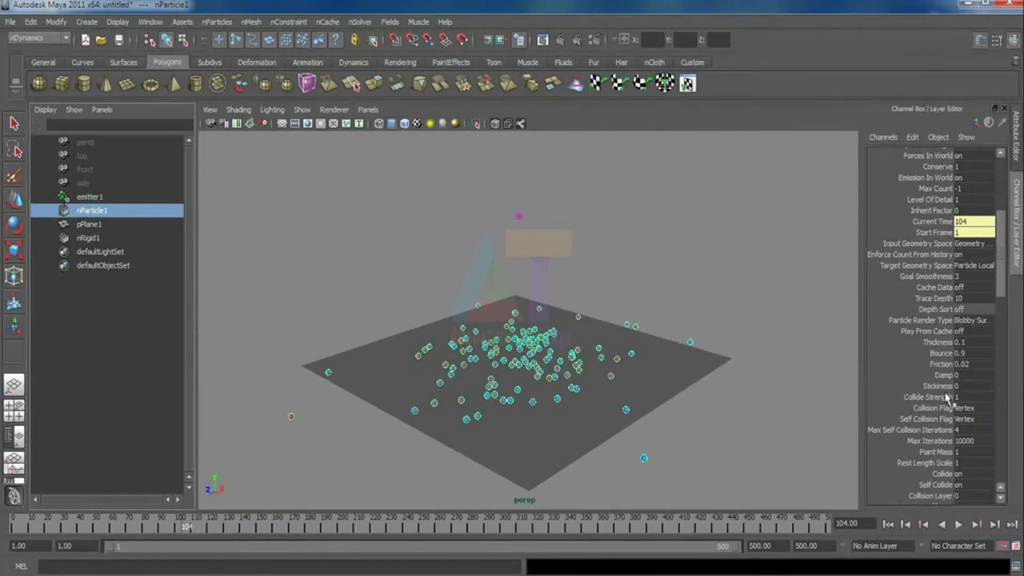
# - Set the nParticle's Bounce to 0 and replay the simulation from the first frame, stopping it once the balls have landed
pyautogui.click(972, 353)
pyautogui.write('0')
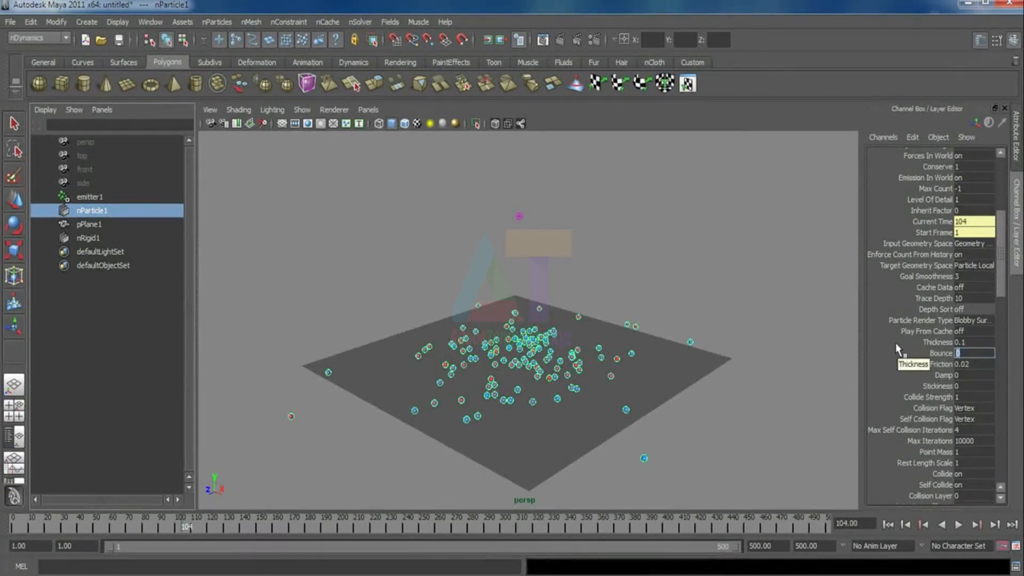
pyautogui.click(888, 524)
pyautogui.click(958, 524)
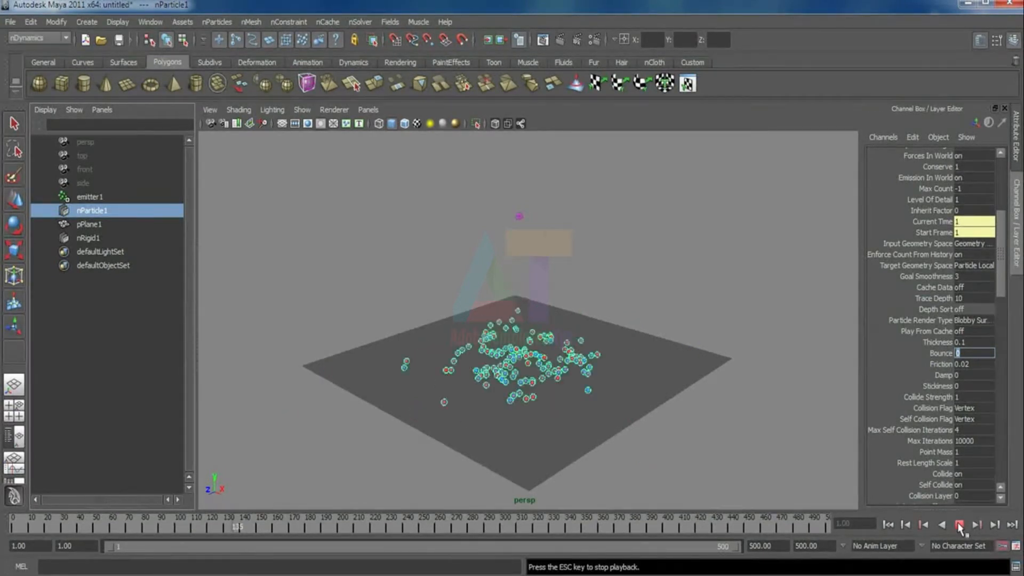
pyautogui.click(958, 525)
# - Set the nParticle's Friction to 5 and inspect how the balls collect on the plane
pyautogui.press('Tab')
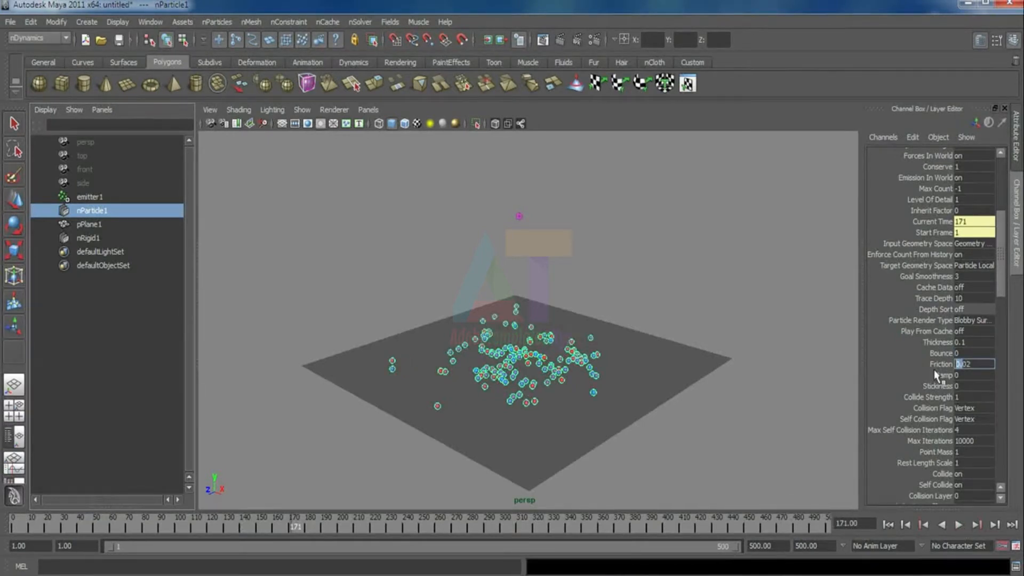
pyautogui.write('5')
pyautogui.click(924, 524)
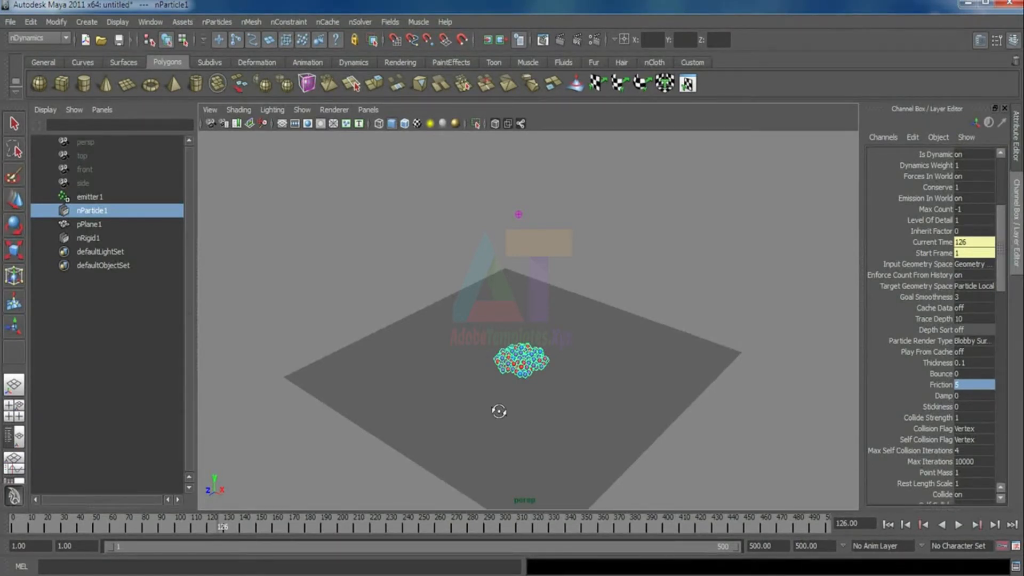
pyautogui.keyDown('alt'); pyautogui.moveTo(499, 411); pyautogui.dragTo(837, 518); pyautogui.keyUp('alt')
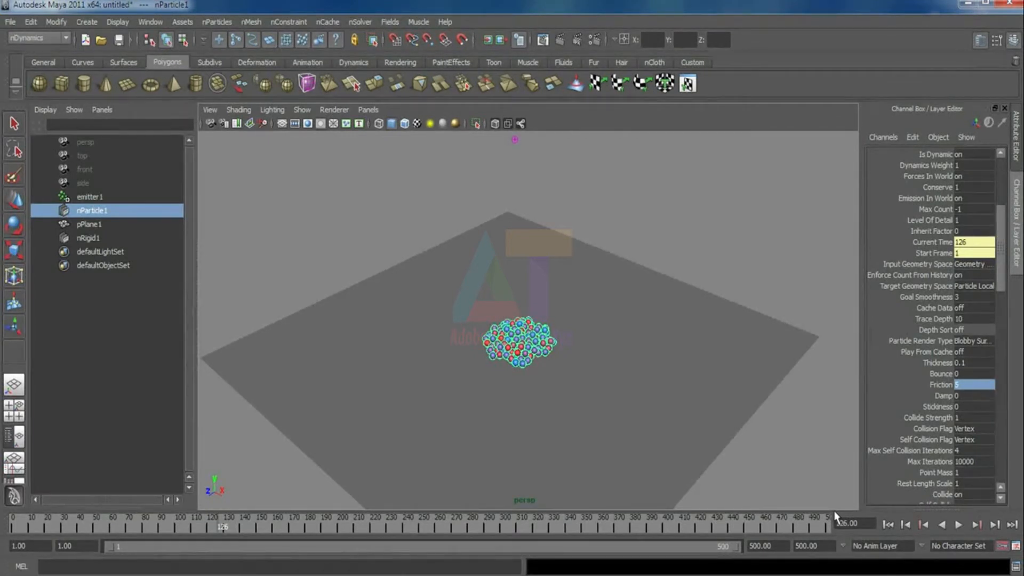
# - Open the nParticle shape's full attributes and change the ball colour in its Shading settings to purple, trying blue and teal first
pyautogui.hotkey('ctrl', 'a')
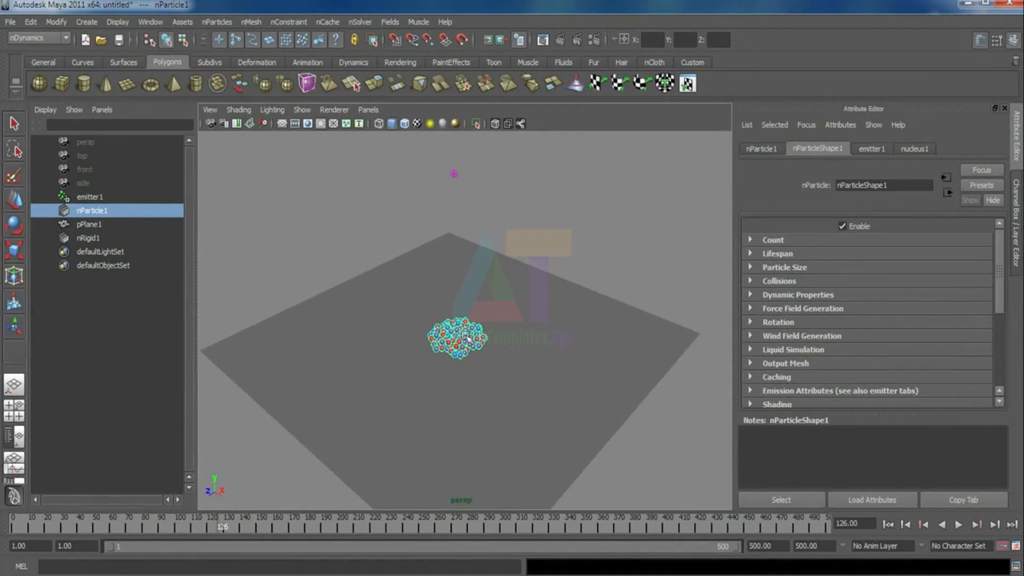
pyautogui.scroll(-1, 748, 376)
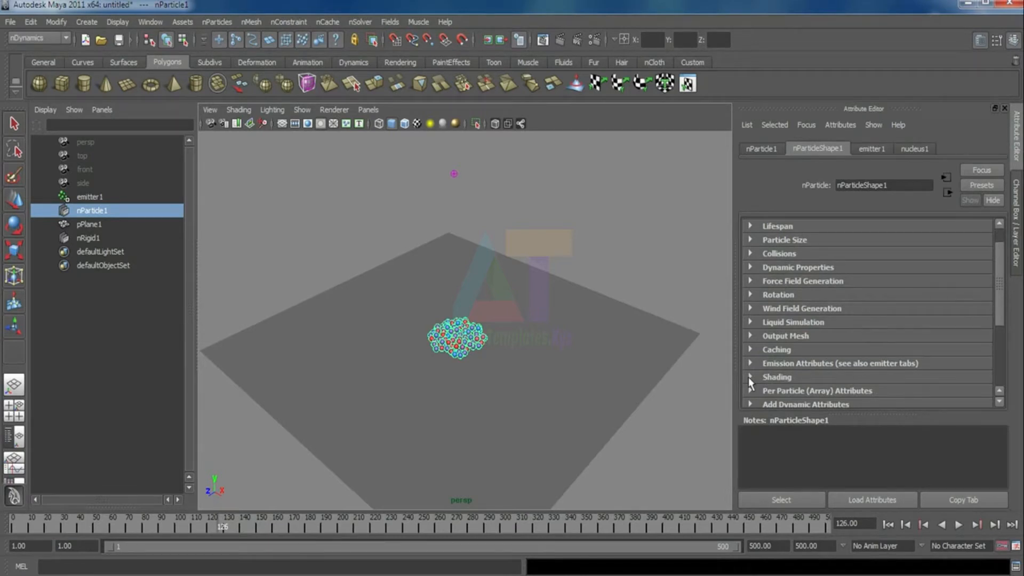
pyautogui.click(750, 377)
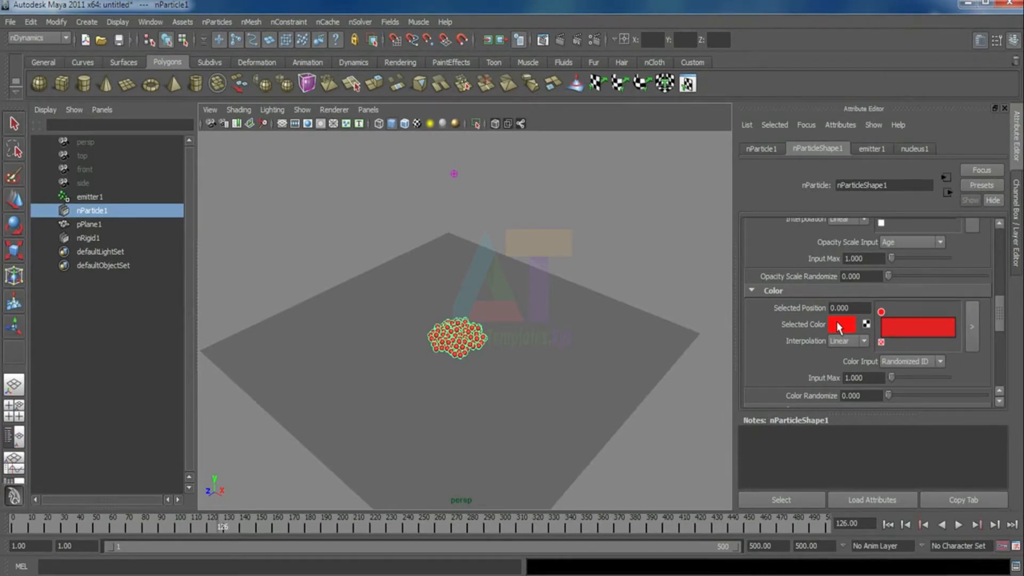
pyautogui.click(839, 326)
pyautogui.click(847, 287)
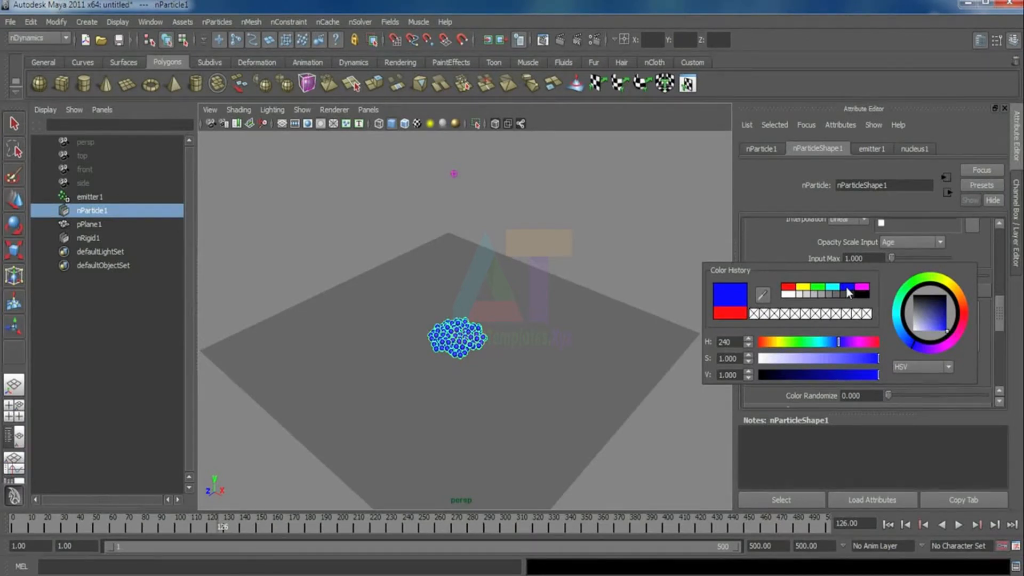
pyautogui.click(937, 307)
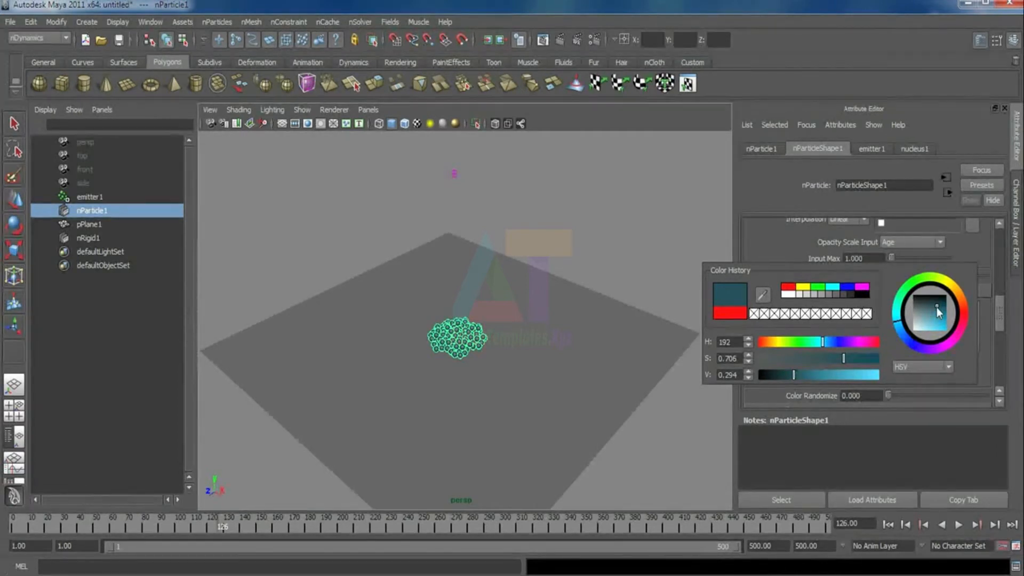
pyautogui.click(962, 325)
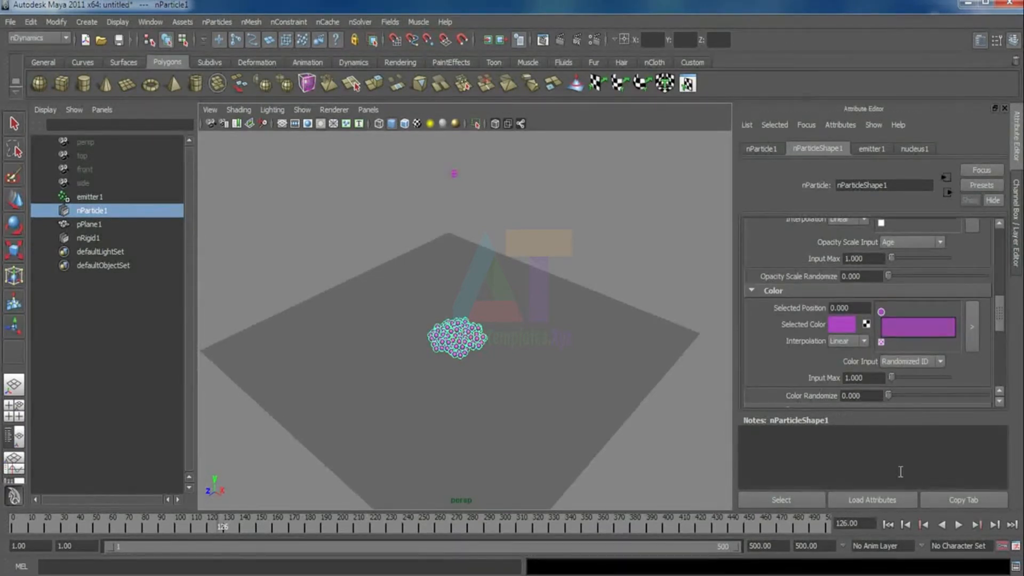
pyautogui.click(439, 379)
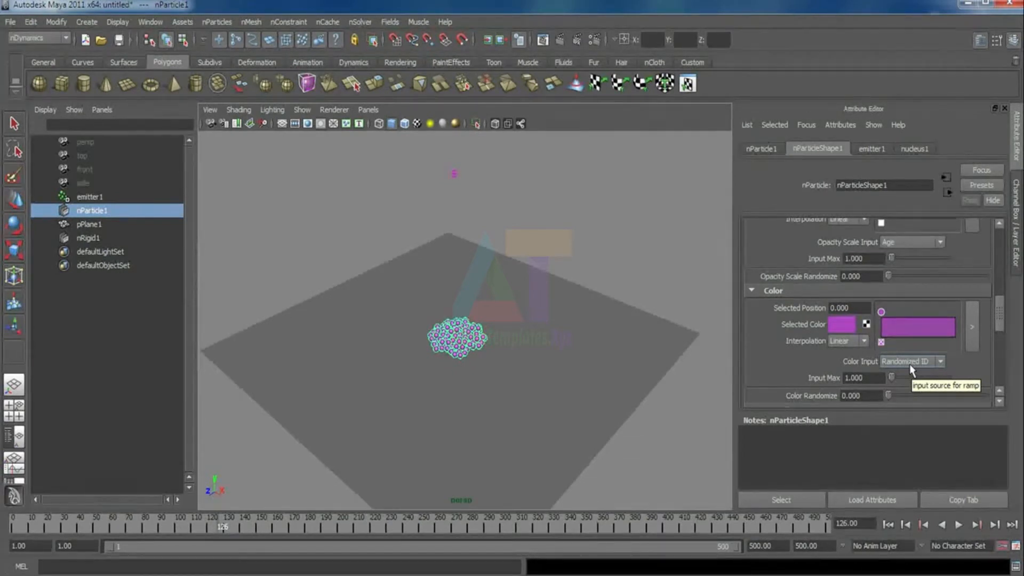
# - Review the nParticle's Opacity Scale and Incandescence settings, followed by the attributes of the emitter and the nucleus solver
pyautogui.scroll(3, 993, 303)
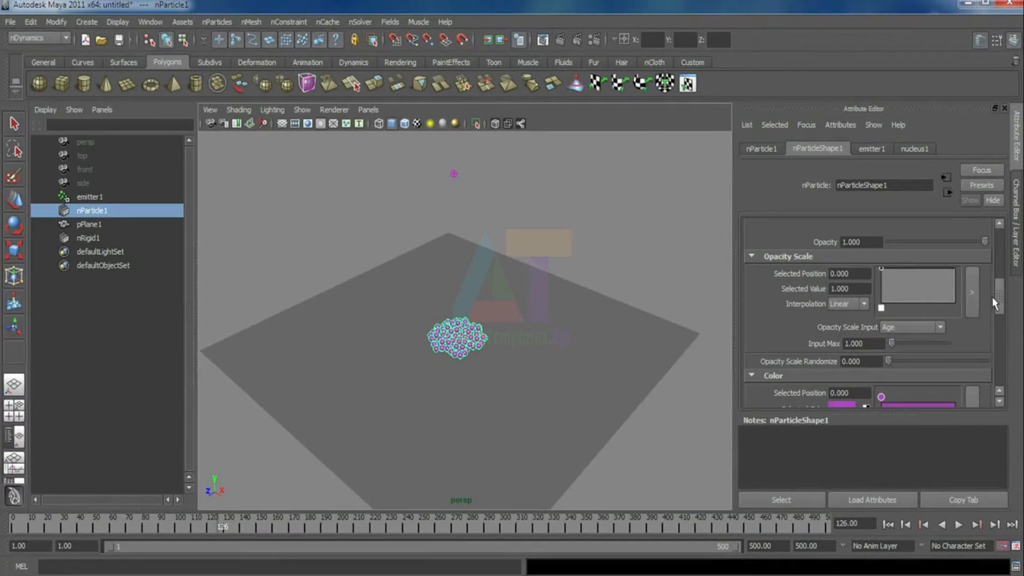
pyautogui.moveTo(996, 301)
pyautogui.mouseDown()
pyautogui.moveTo(996, 288)
pyautogui.moveTo(995, 348)
pyautogui.mouseUp()
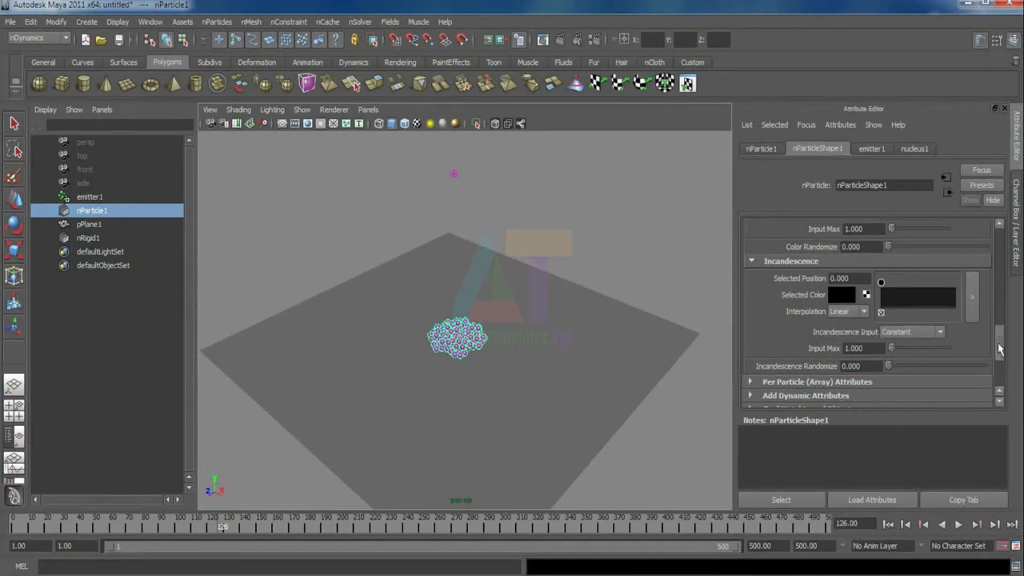
pyautogui.moveTo(1000, 349); pyautogui.dragTo(897, 134)
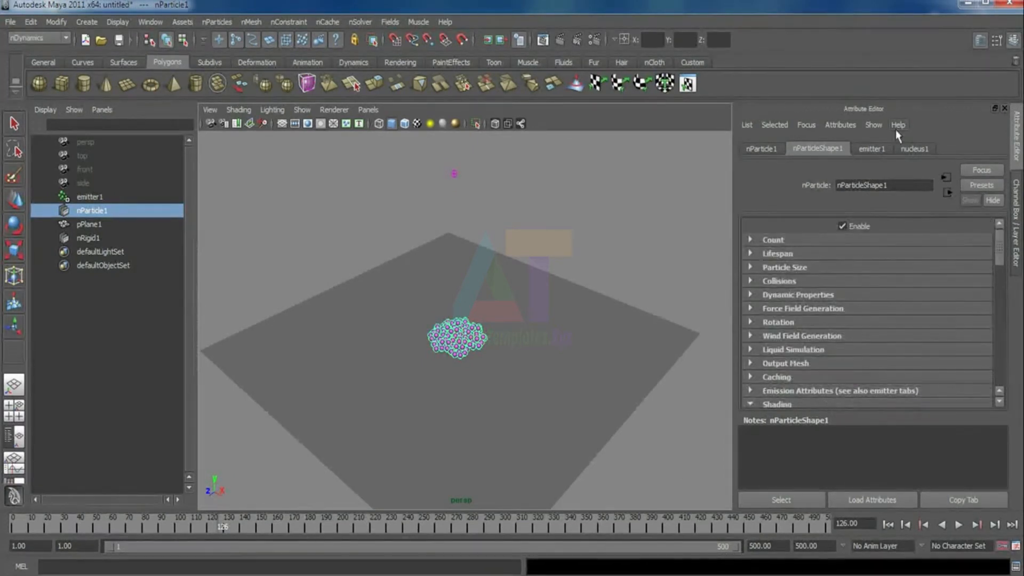
pyautogui.click(878, 149)
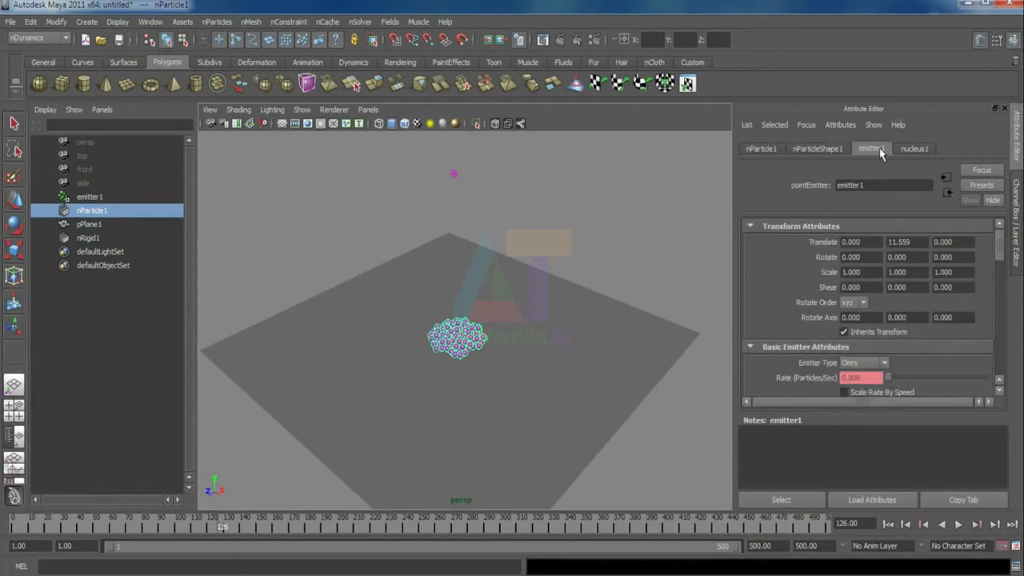
pyautogui.click(913, 149)
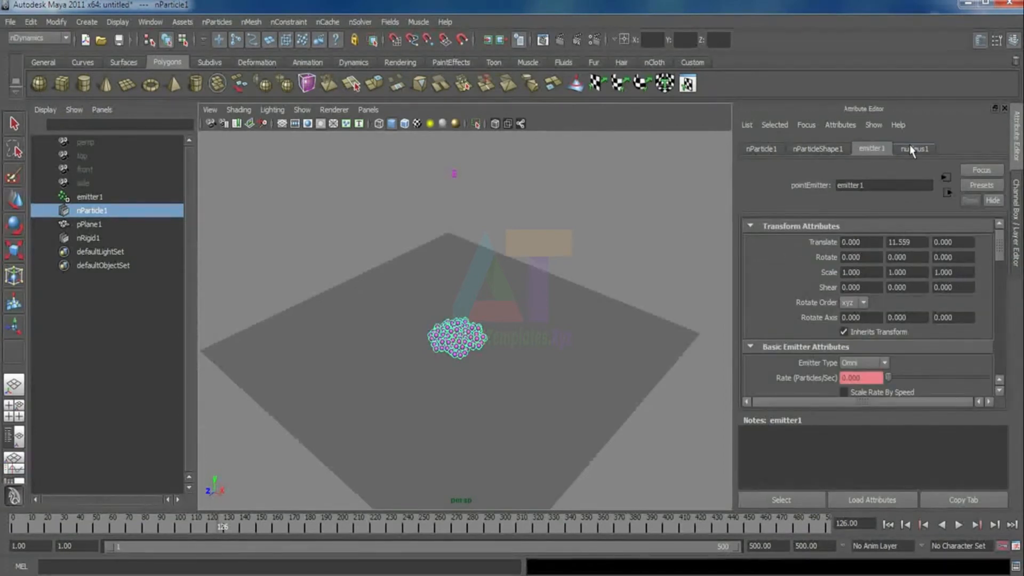
pyautogui.click(913, 149)
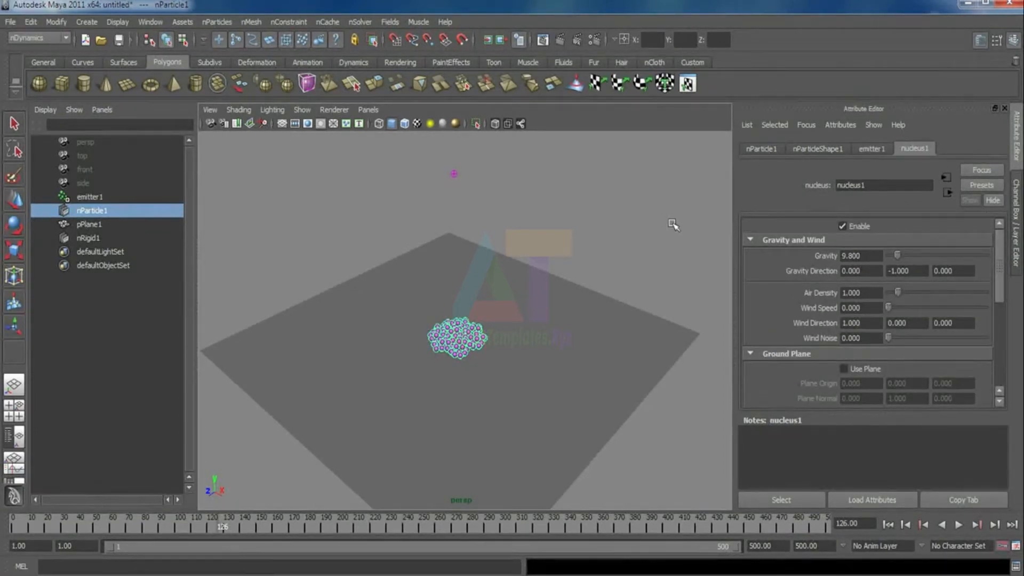
# - Try a nucleus Gravity of about 3.3 and play the simulation from the first frame to compare the fall with the original setting
pyautogui.click(958, 525)
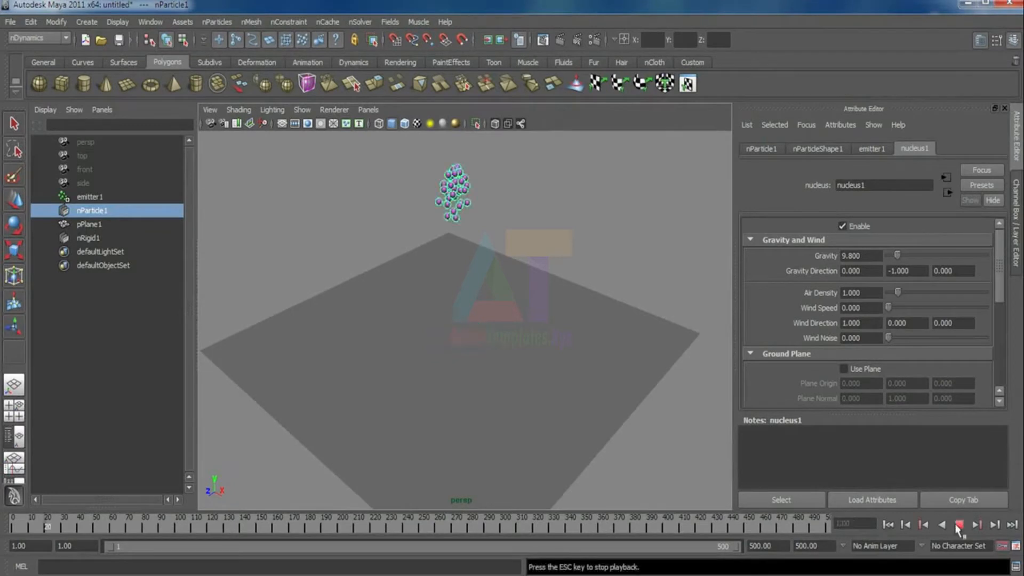
pyautogui.press('Escape')
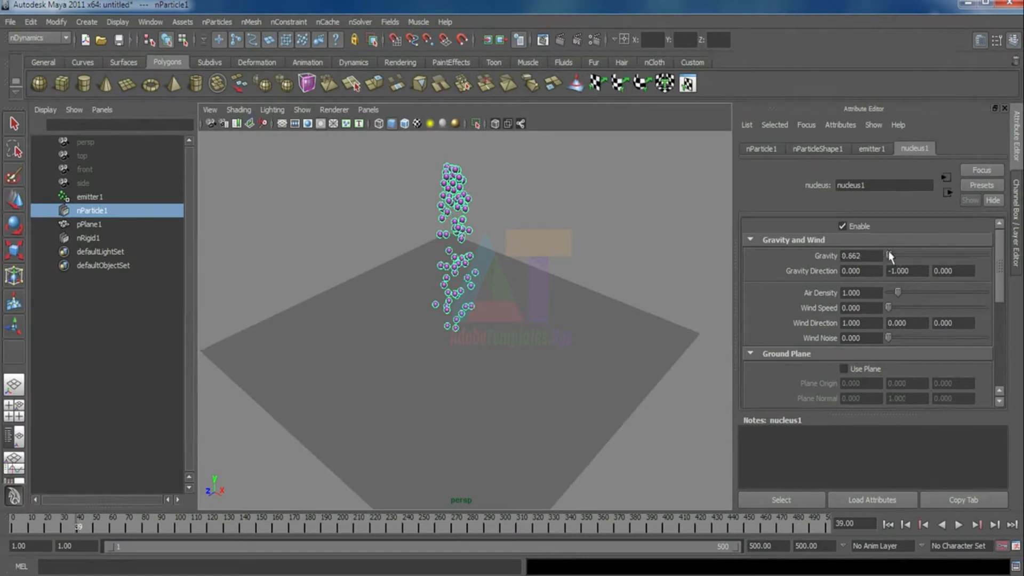
pyautogui.moveTo(888, 252); pyautogui.dragTo(864, 490)
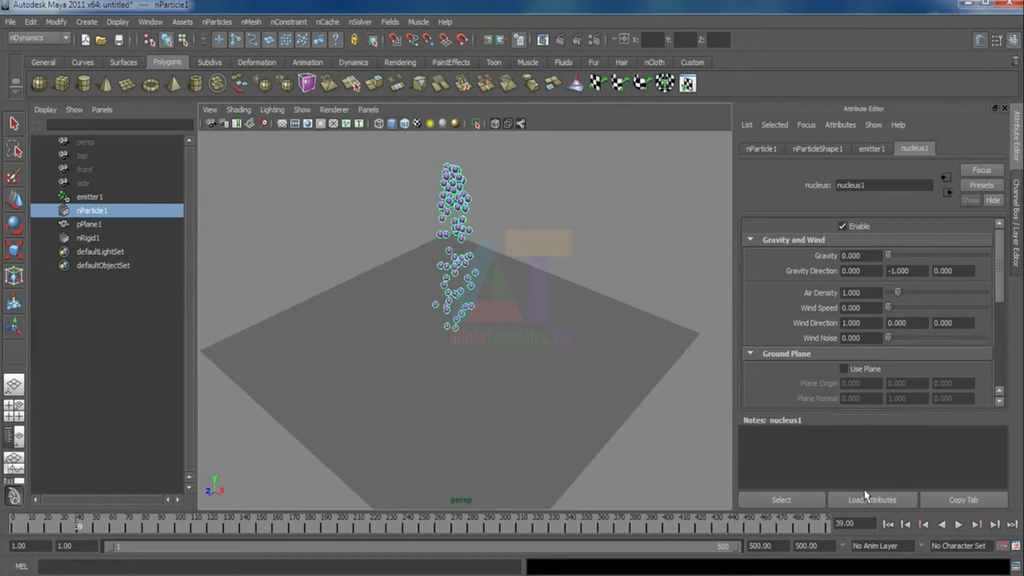
pyautogui.click(892, 254)
pyautogui.moveTo(893, 256); pyautogui.dragTo(891, 255)
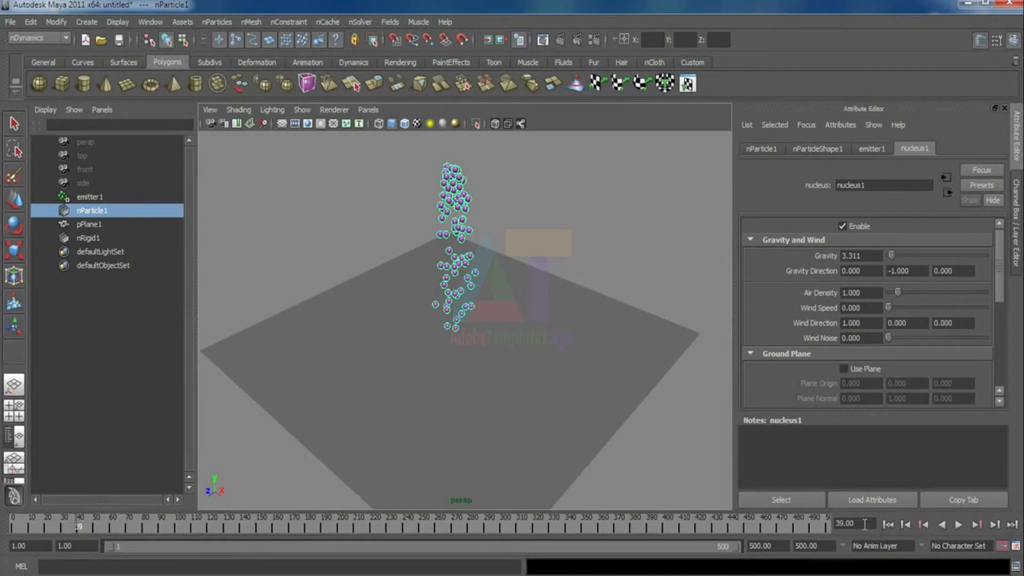
pyautogui.click(942, 525)
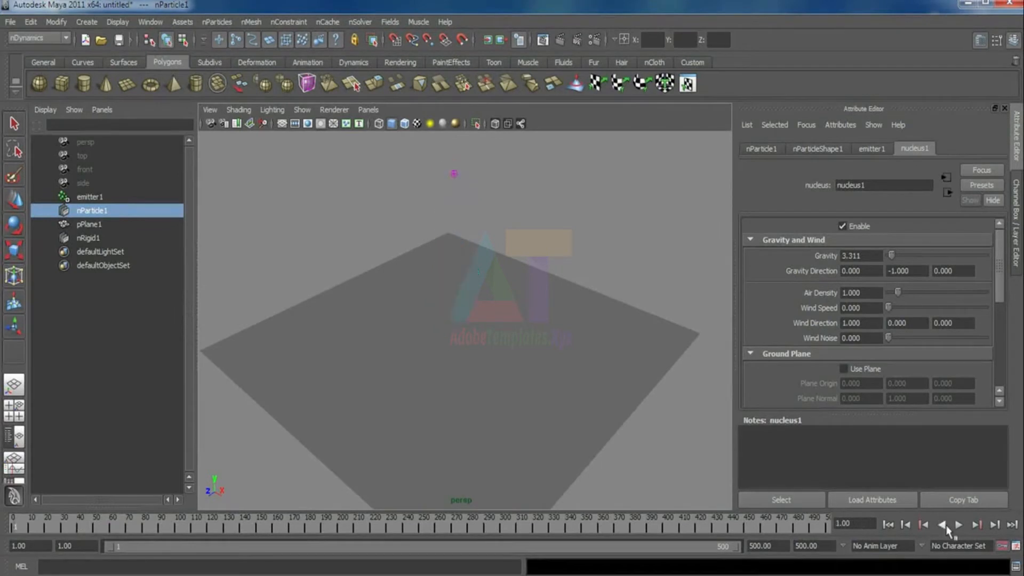
pyautogui.click(958, 525)
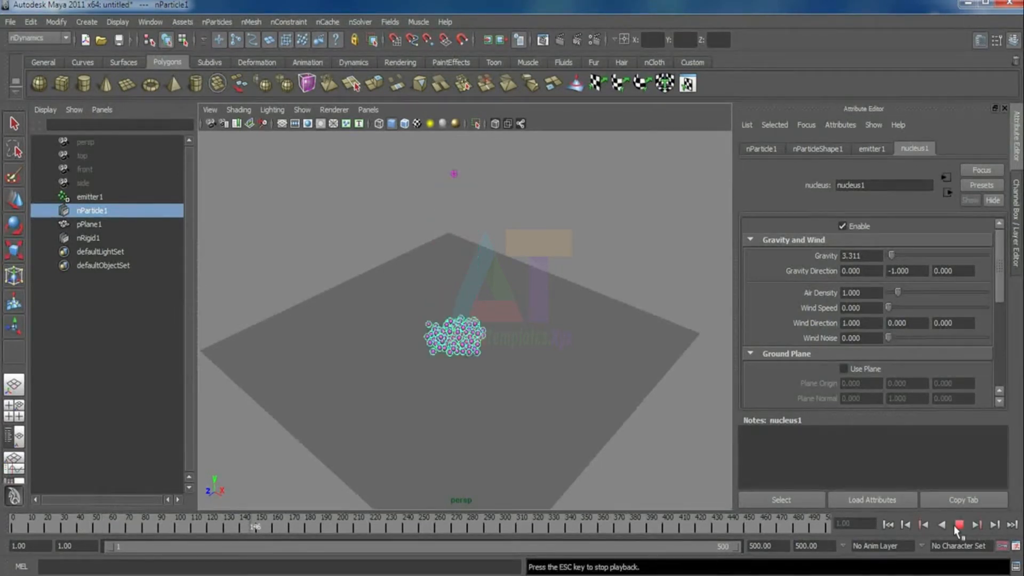
pyautogui.click(956, 526)
# - Try lowering the nucleus Gravity to about 1.3 and replay the simulation from the first frame, stopping it after checking the fall
pyautogui.moveTo(892, 255); pyautogui.dragTo(889, 255)
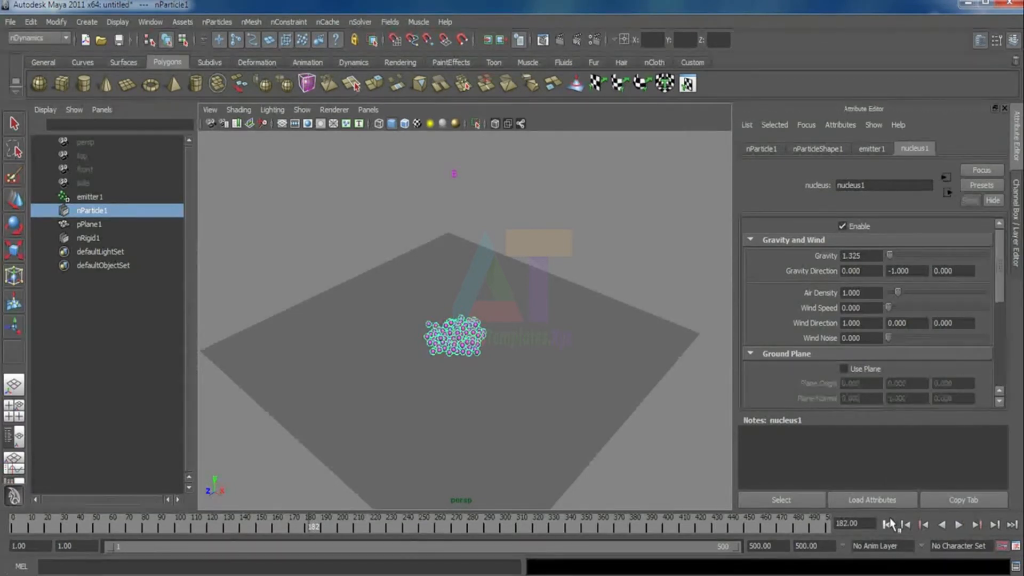
pyautogui.click(887, 525)
pyautogui.click(959, 524)
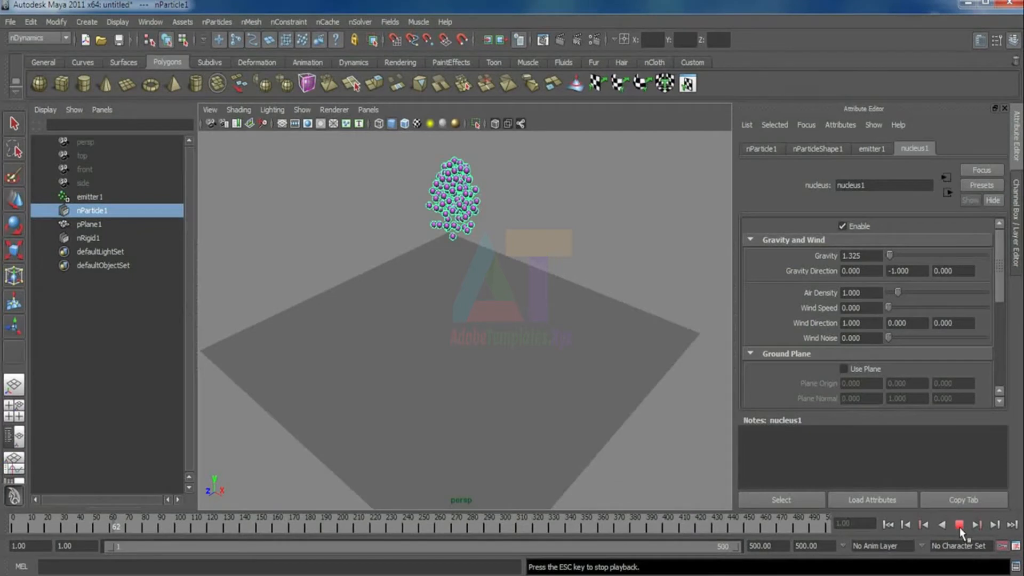
pyautogui.click(959, 525)
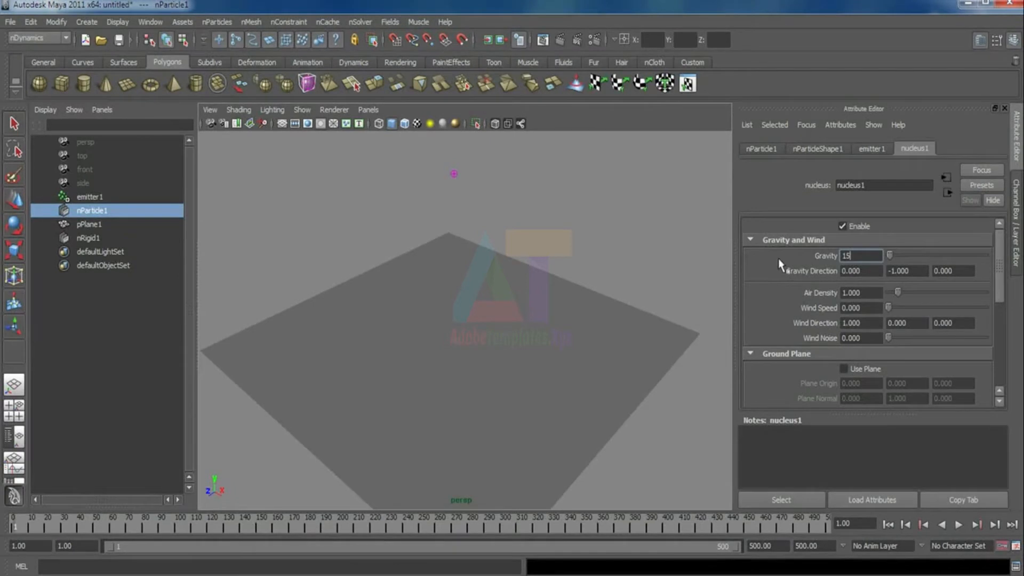
# - Try a nucleus Gravity of 15 and play the simulation to check the faster fall
pyautogui.press('Return')
pyautogui.click(959, 524)
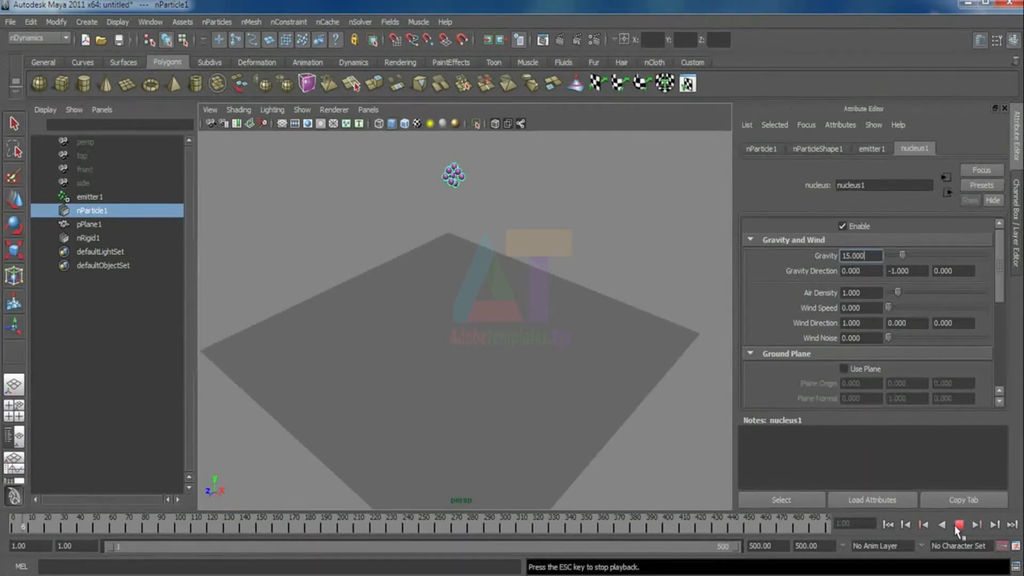
pyautogui.click(958, 525)
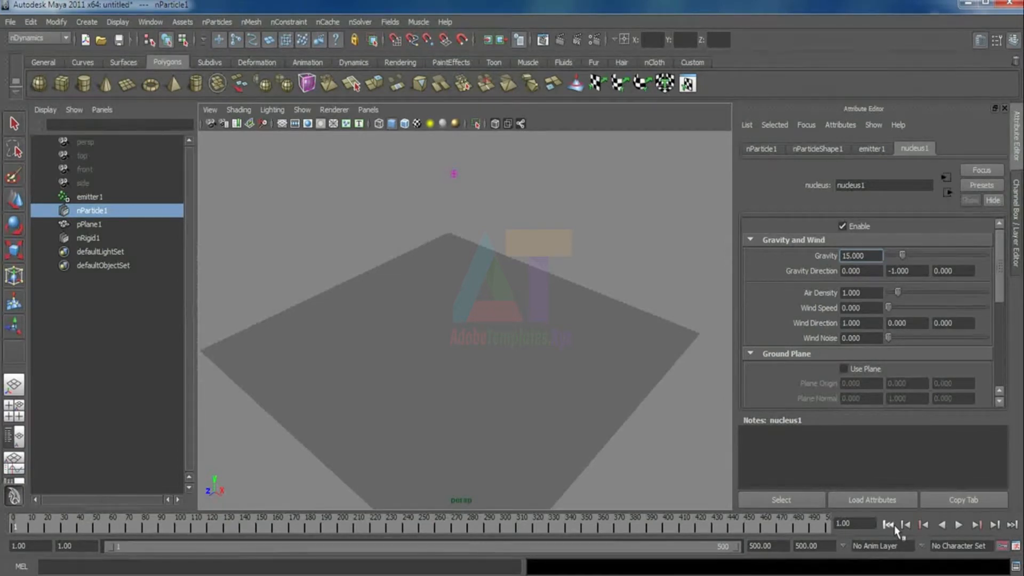
# - Set the nucleus Gravity back to 9.8, play the simulation, and return to the first frame
pyautogui.write('9.8')
pyautogui.click(958, 524)
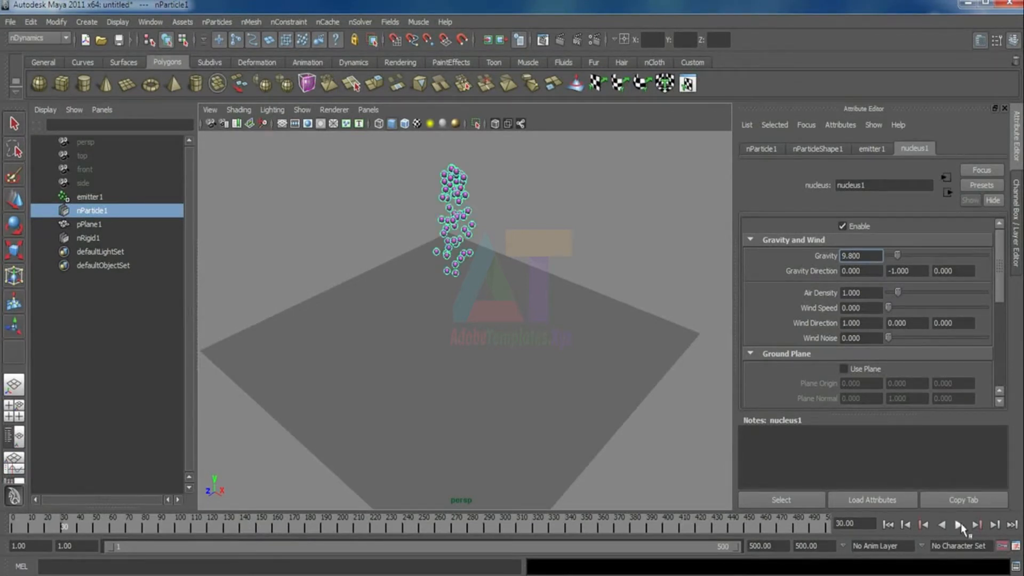
pyautogui.click(887, 525)
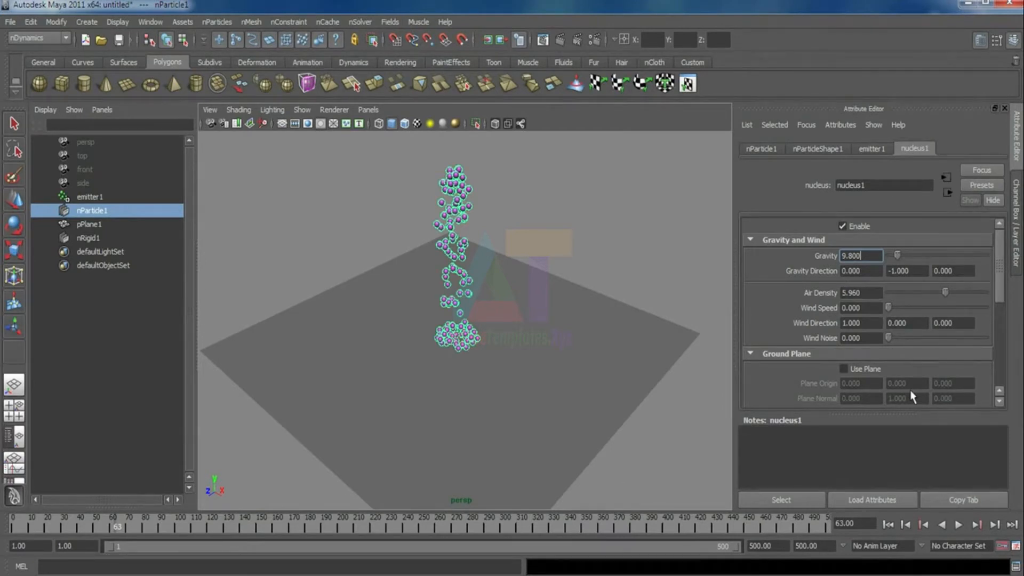
# - Try nucleus Wind Speeds of about 2.3 and 13.6 in the simulation, and return Wind Speed to 0
pyautogui.moveTo(888, 308); pyautogui.dragTo(894, 309)
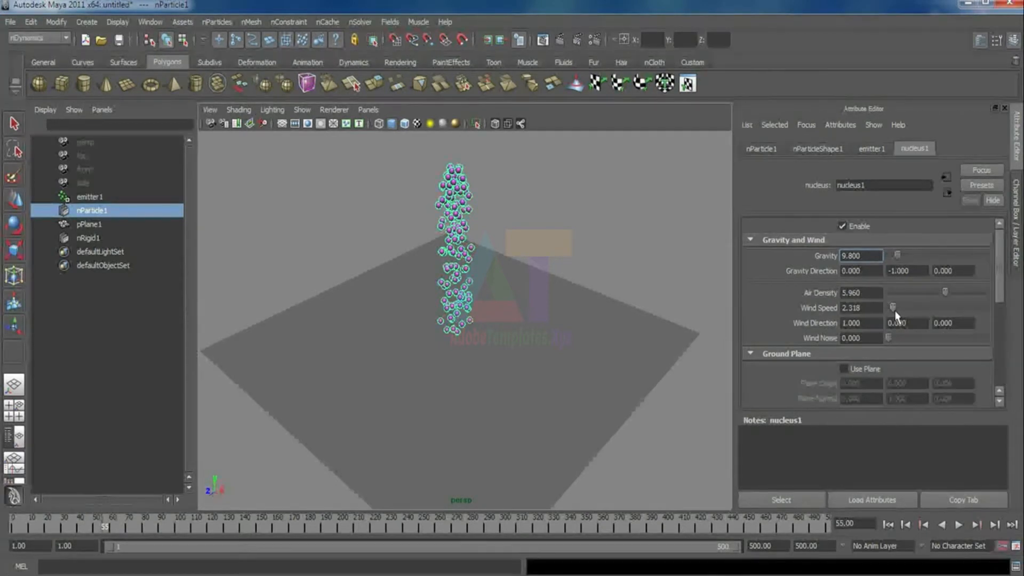
pyautogui.moveTo(892, 307); pyautogui.dragTo(913, 307)
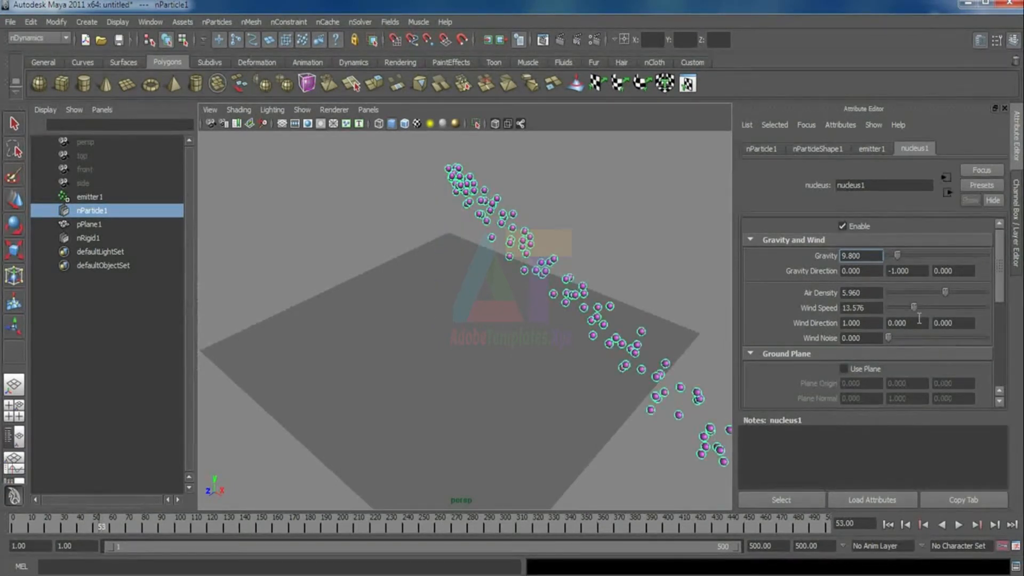
pyautogui.moveTo(913, 308); pyautogui.dragTo(882, 308)
# - Try a nucleus Air Density of 0 and play the simulation to check the fall without air resistance
pyautogui.moveTo(949, 291); pyautogui.dragTo(888, 292)
pyautogui.click(958, 525)
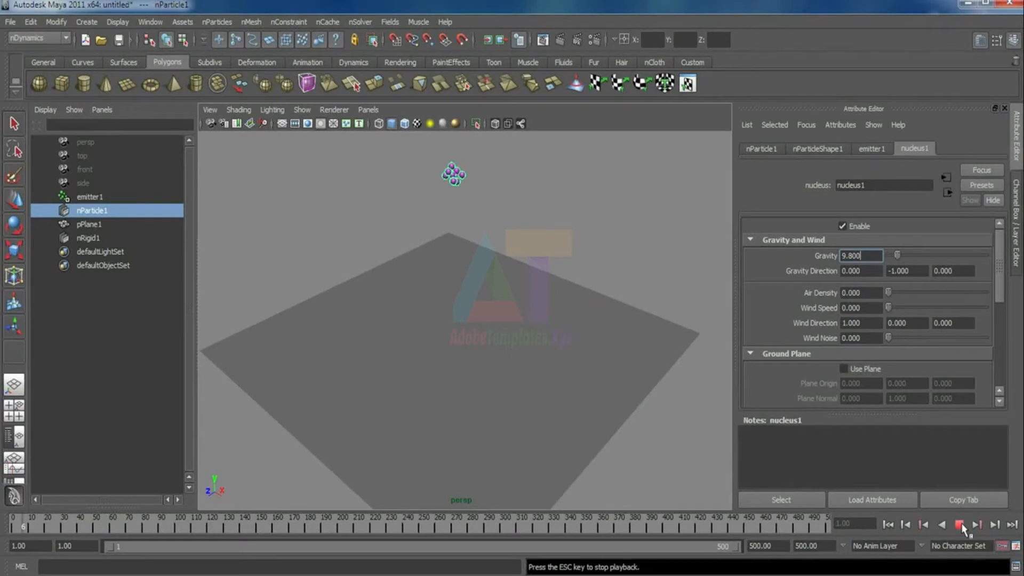
pyautogui.click(960, 526)
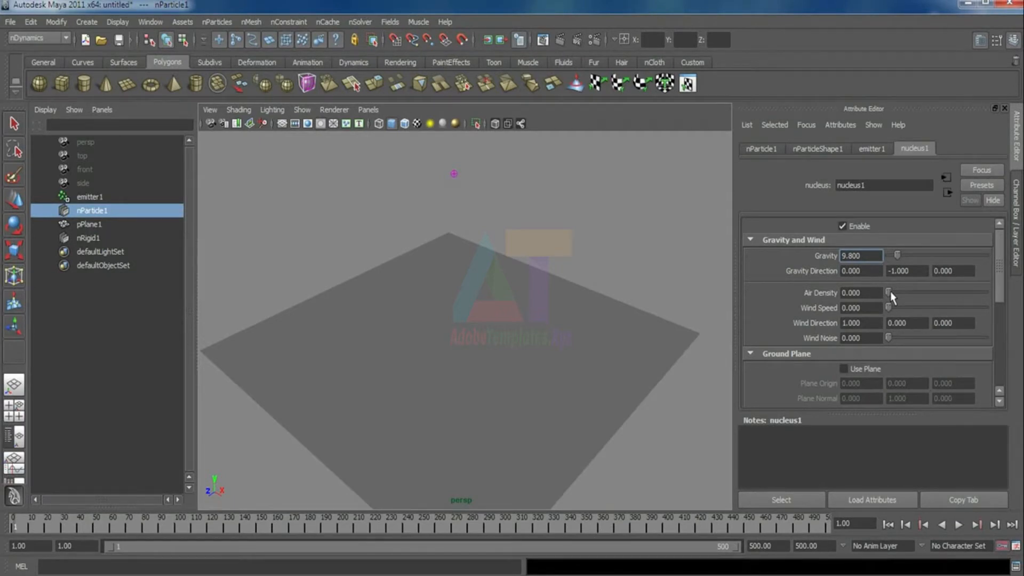
# - Try a nucleus Air Density of 20 and play the simulation to check its effect on the falling balls
pyautogui.moveTo(888, 292); pyautogui.dragTo(984, 292)
pyautogui.click(958, 525)
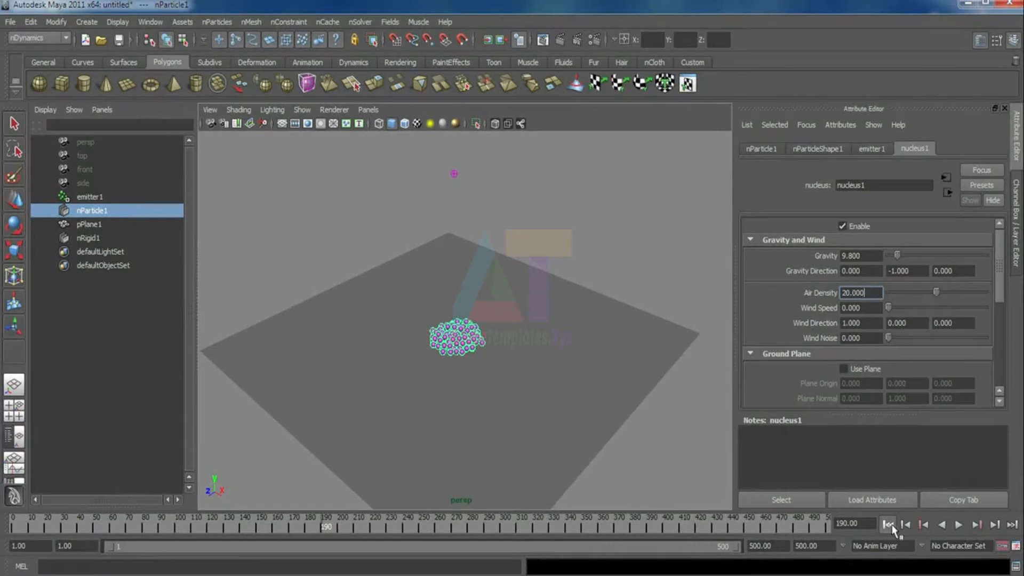
pyautogui.click(958, 525)
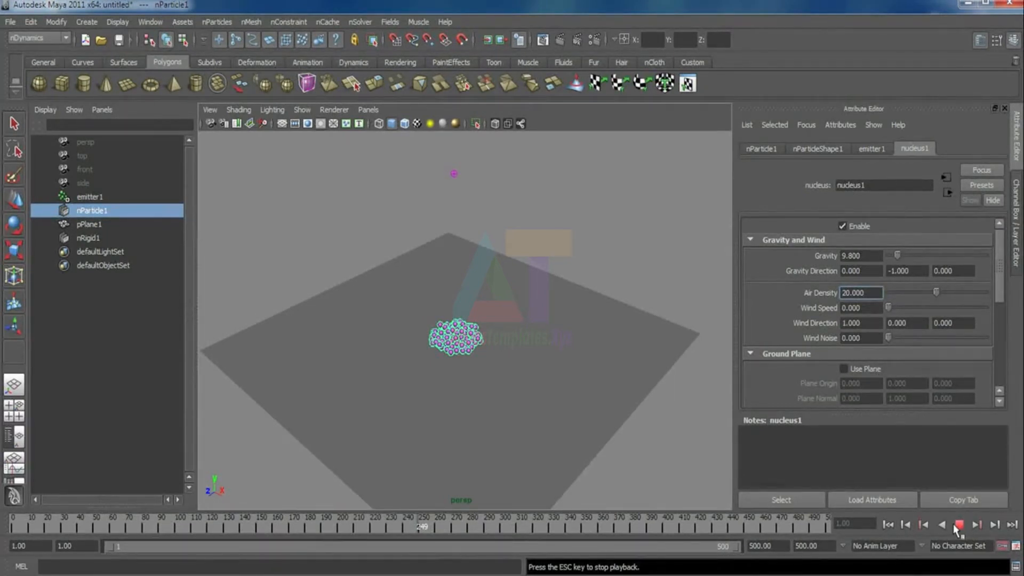
pyautogui.click(958, 526)
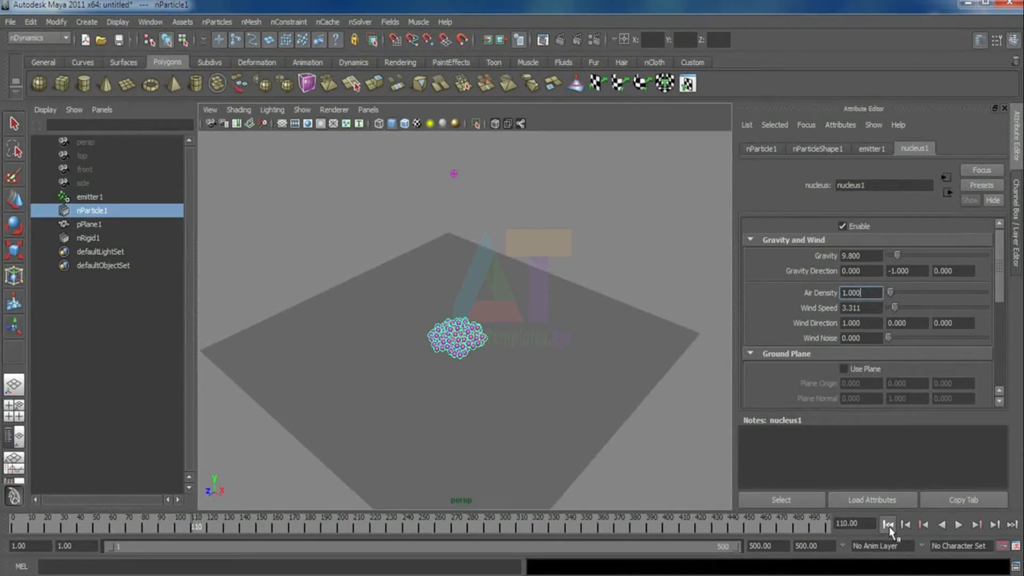
# - Set the nucleus Air Density to 1, Wind Speed to about 3.3 and Wind Noise to about 0.25, replaying the simulation from the first frame
pyautogui.click(888, 525)
pyautogui.click(958, 525)
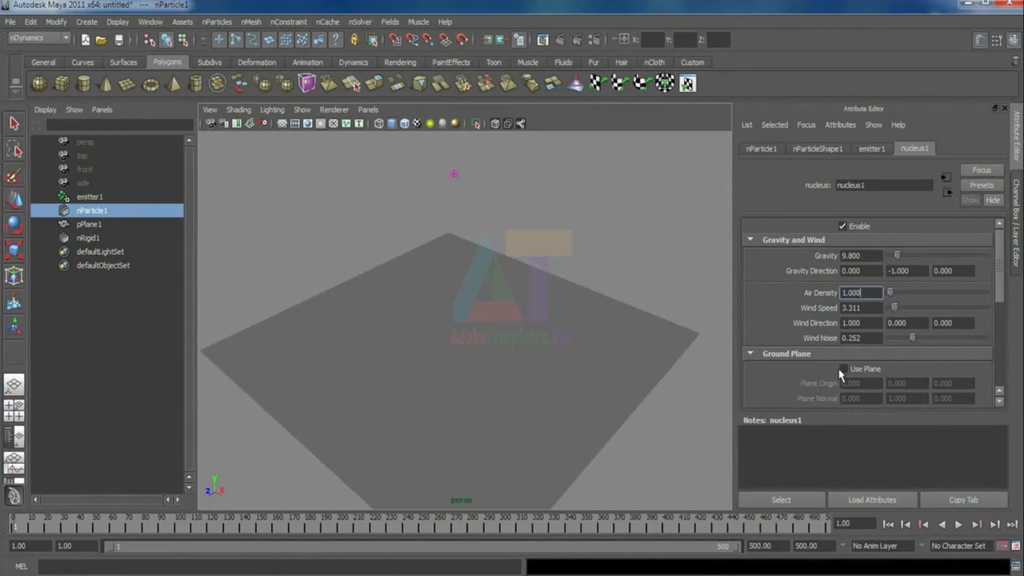
# - Replace pPlane1 and its nRigid collider with the nucleus ground plane by enabling Use Plane, and play the simulation to check the collision
pyautogui.hotkey('ctrl', 'z')
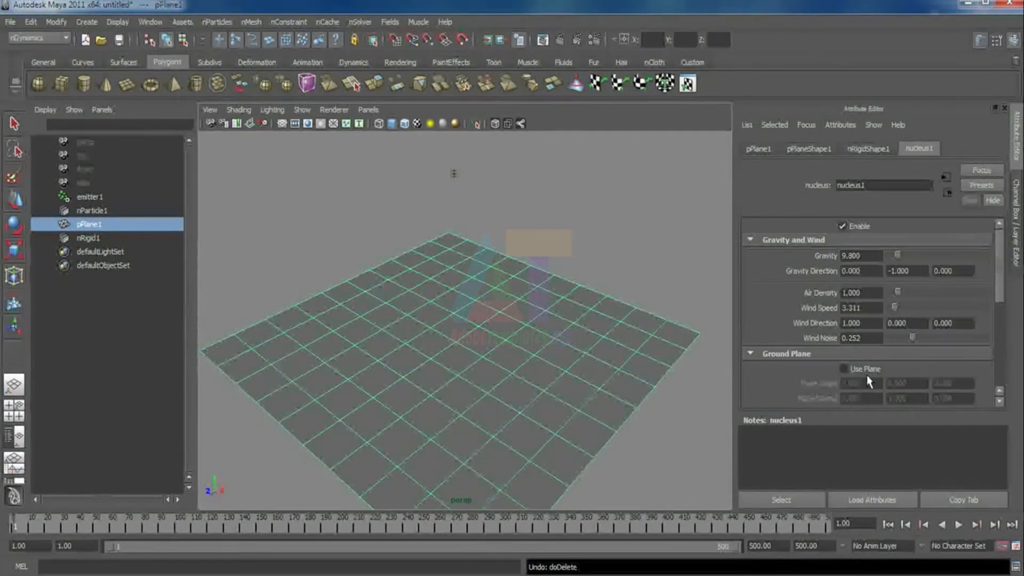
pyautogui.click(85, 227)
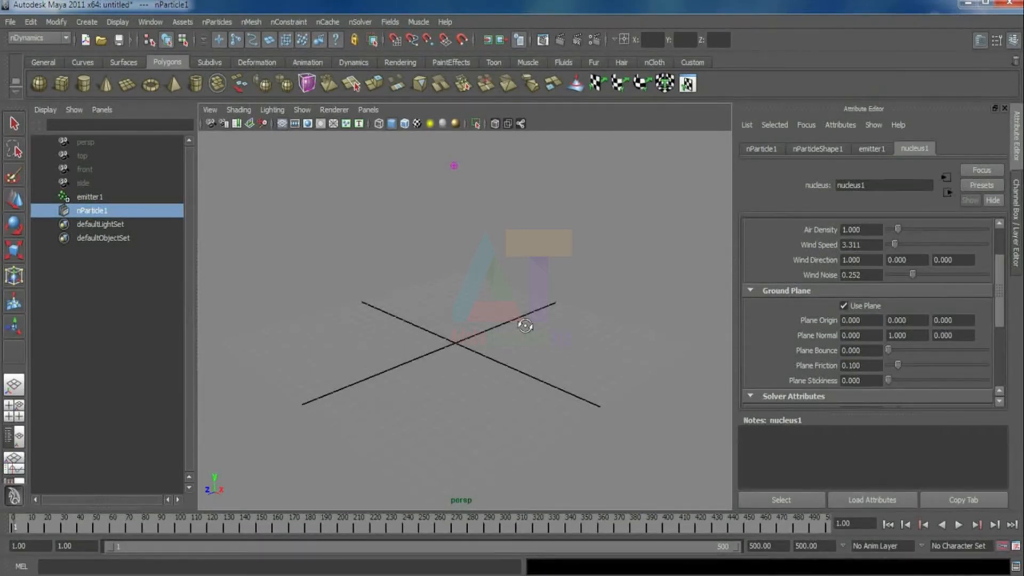
pyautogui.hotkey('alt', 'v')
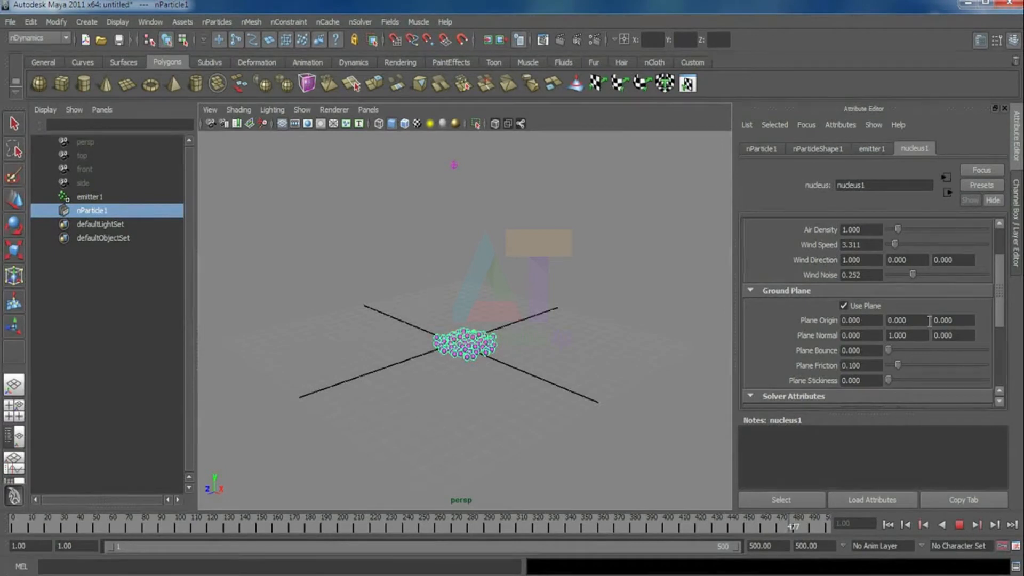
pyautogui.press('Escape')
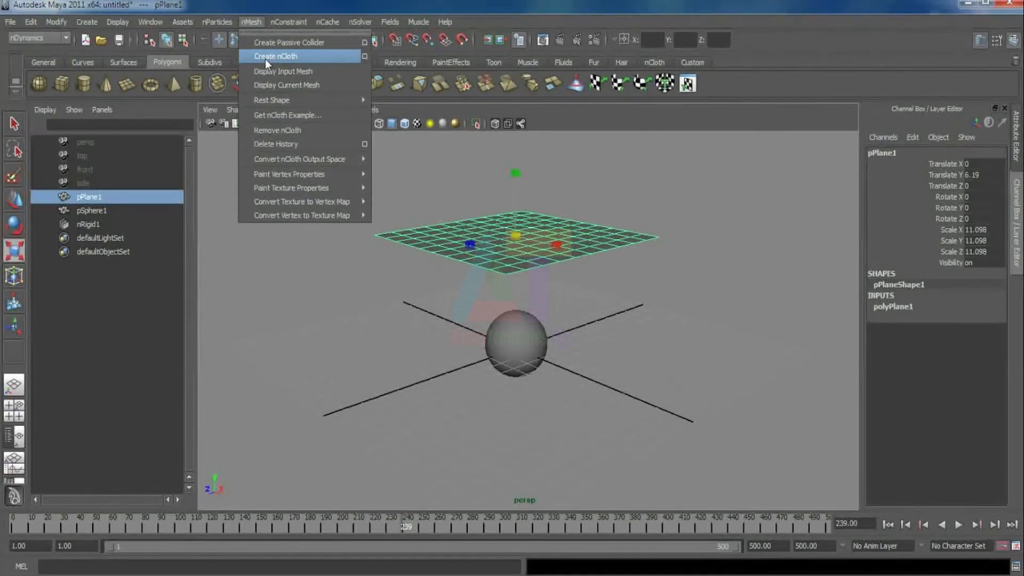
# - Try converting the plane above the sphere to nCloth, and delete the cloth node
pyautogui.click(267, 56)
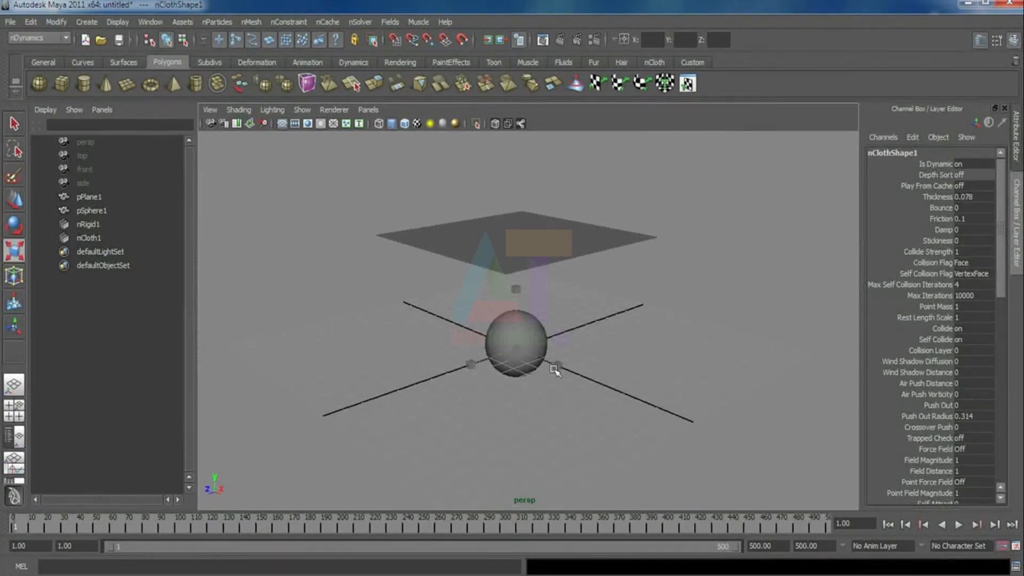
pyautogui.press('Delete')
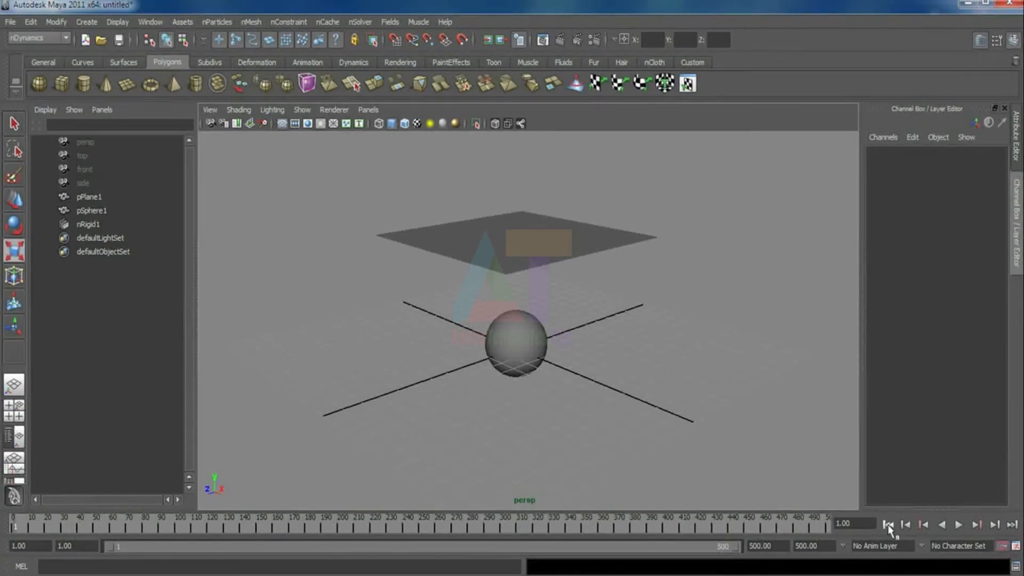